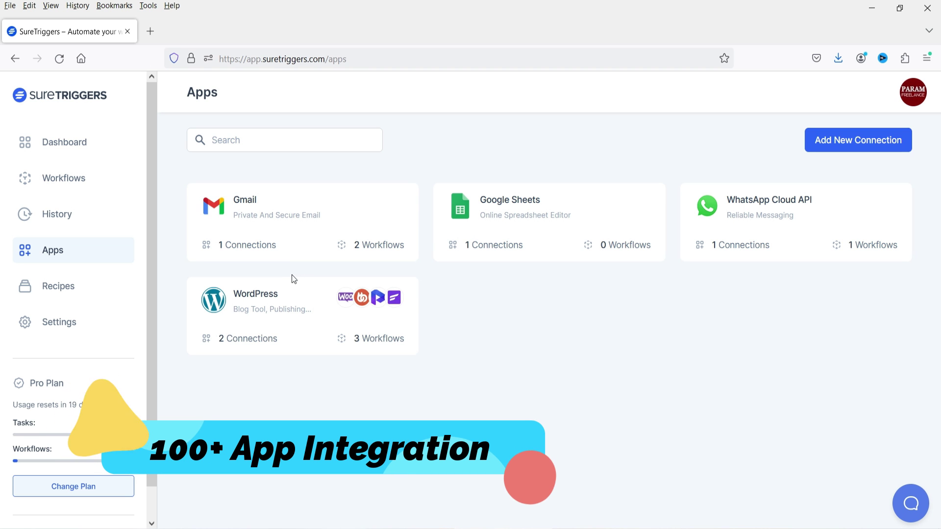
# Step: Open the Create New Connection panel and browse its grid of connectable apps
pyautogui.click(858, 140)
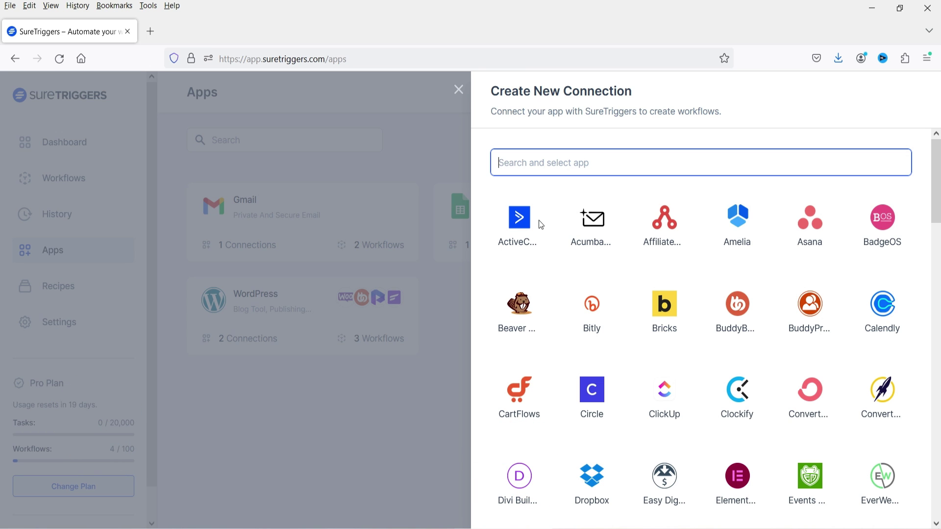
pyautogui.scroll(-10, 754, 308)
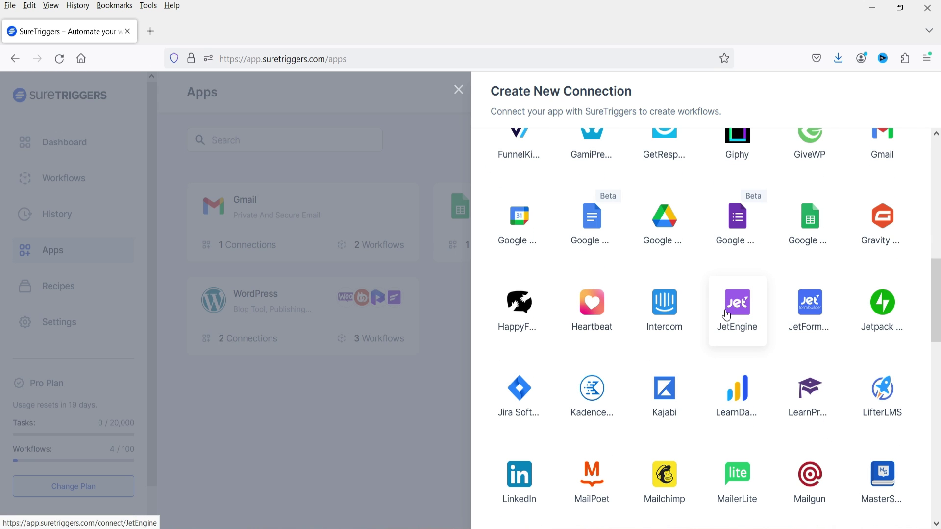
pyautogui.scroll(-5, 740, 317)
pyautogui.scroll(15, 721, 311)
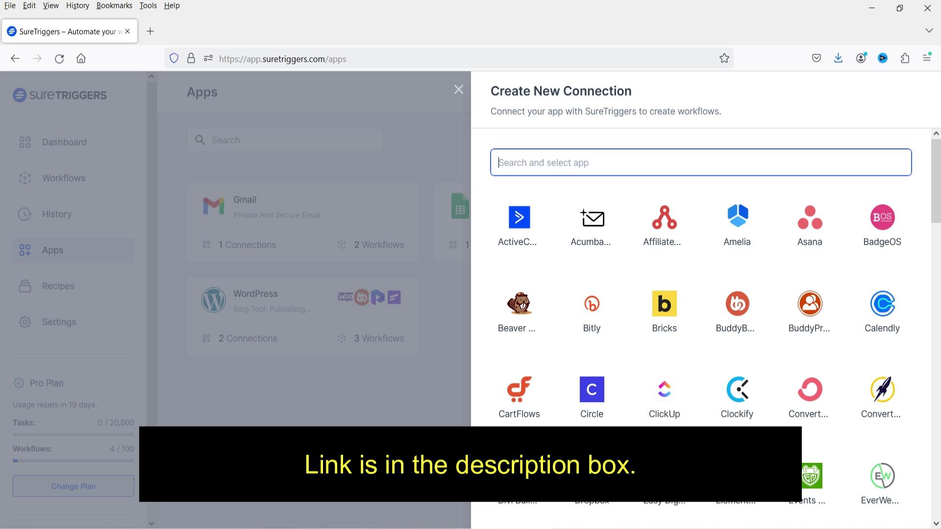
# Step: Close the Create New Connection panel to get back to the Apps page
pyautogui.click(349, 445)
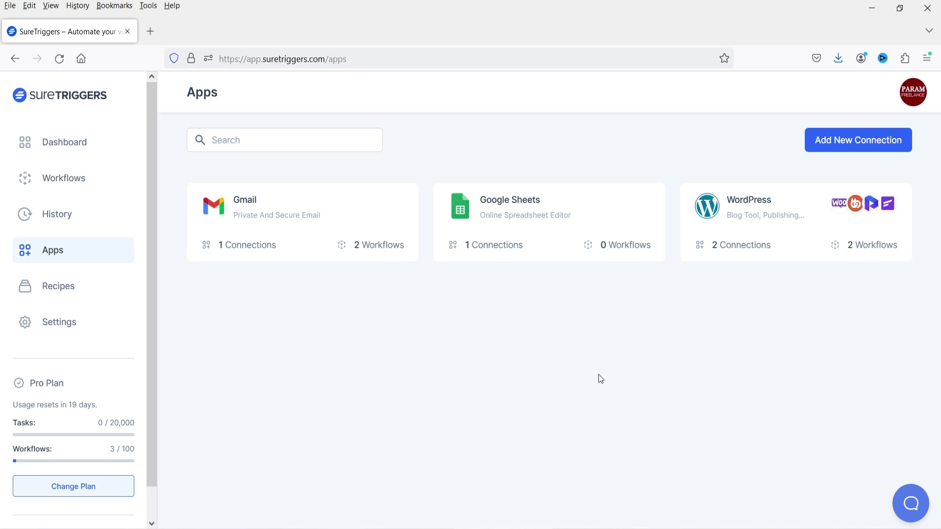
# Step: Search the app list for 'what' and open the WhatsApp Cloud API connection form
pyautogui.click(852, 148)
pyautogui.click(543, 162)
pyautogui.write('what')
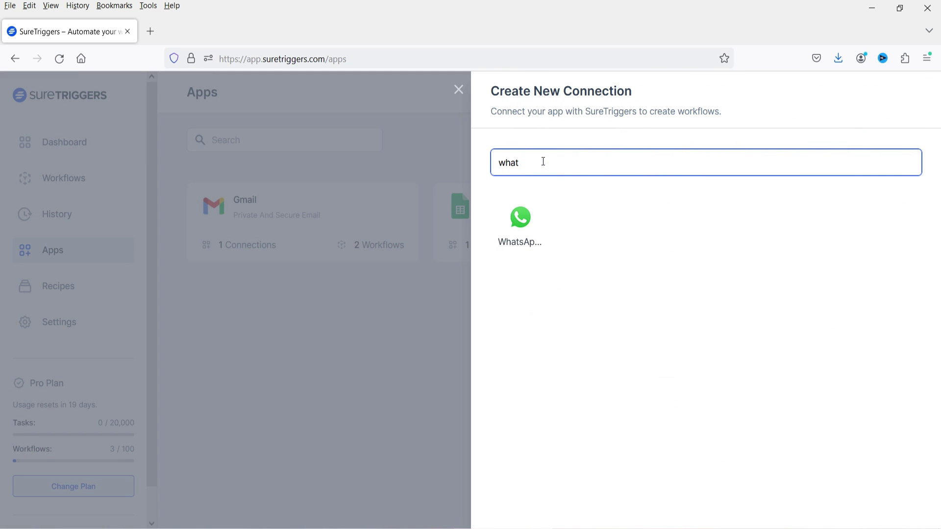
pyautogui.click(527, 227)
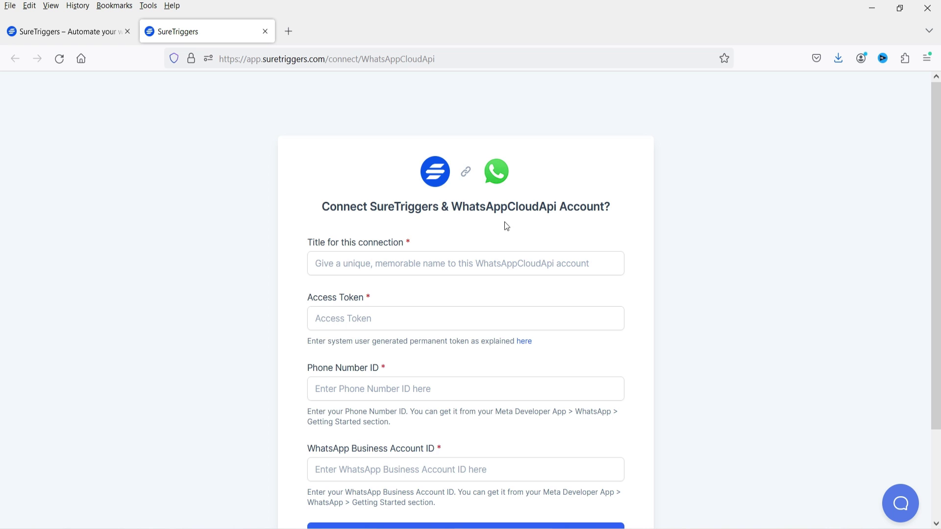
pyautogui.scroll(-3, 259, 338)
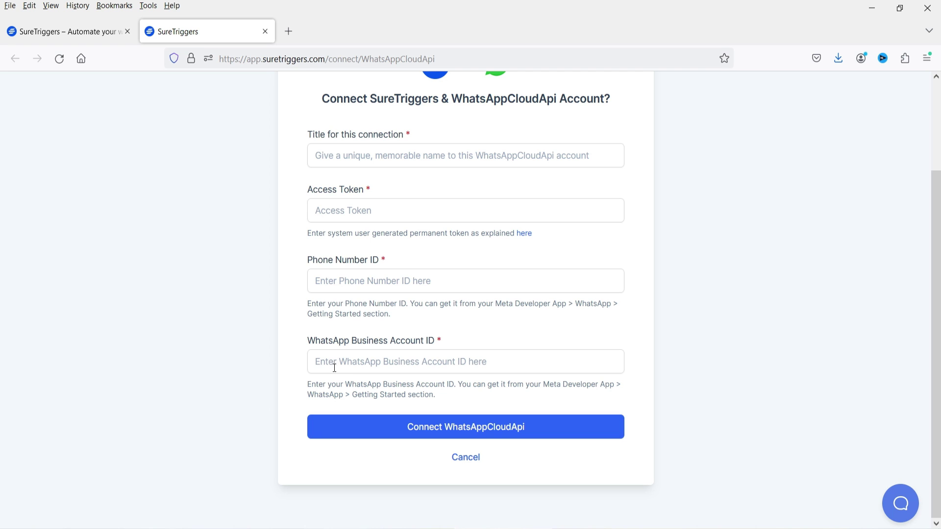
pyautogui.scroll(3, 793, 261)
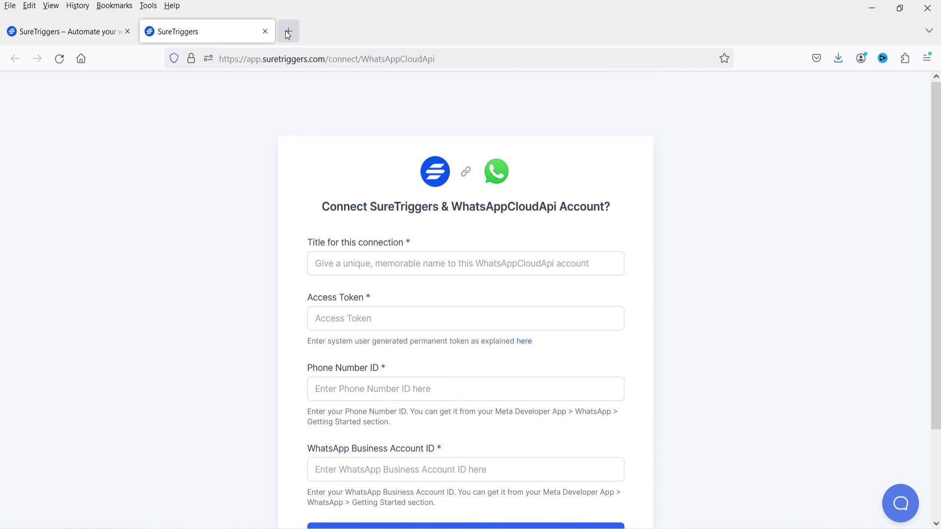
# Step: In a new tab, go to developers.facebook.com and open My Apps
pyautogui.click(288, 32)
pyautogui.write('dev')
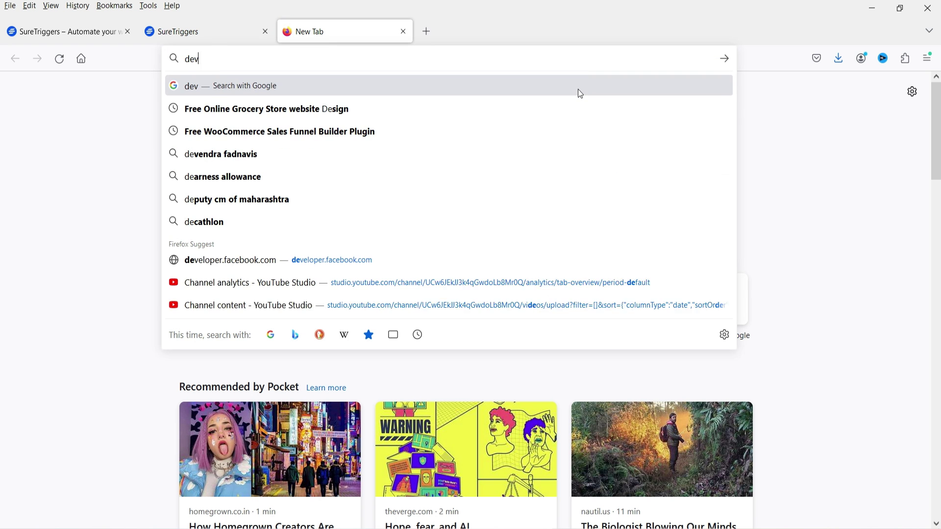
pyautogui.write('elop')
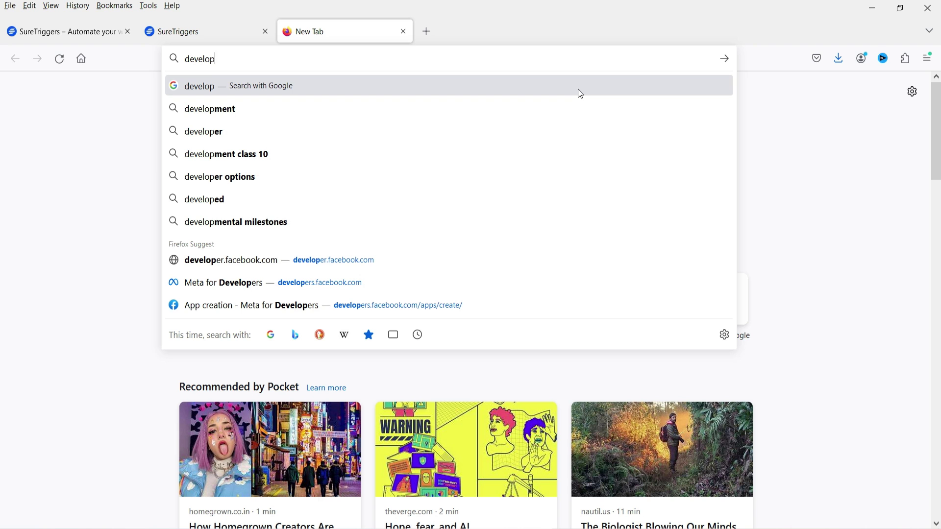
pyautogui.click(525, 260)
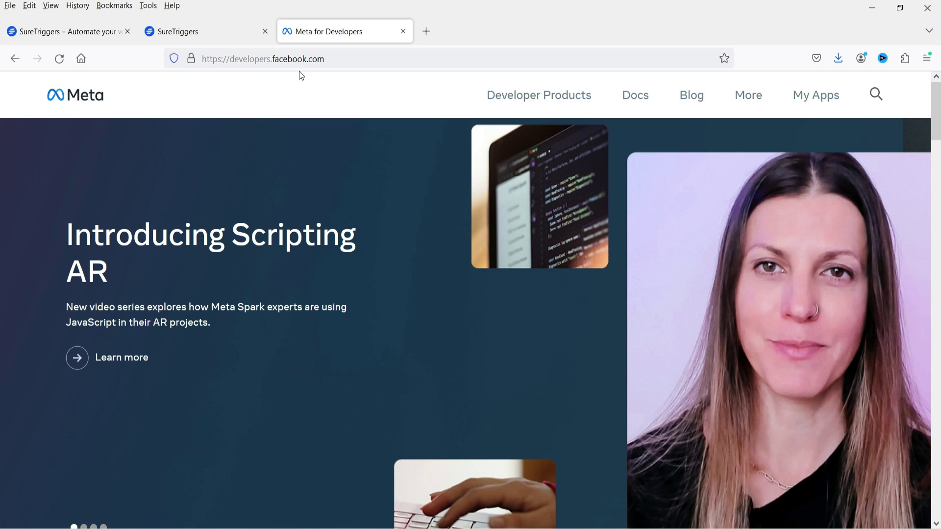
pyautogui.click(809, 104)
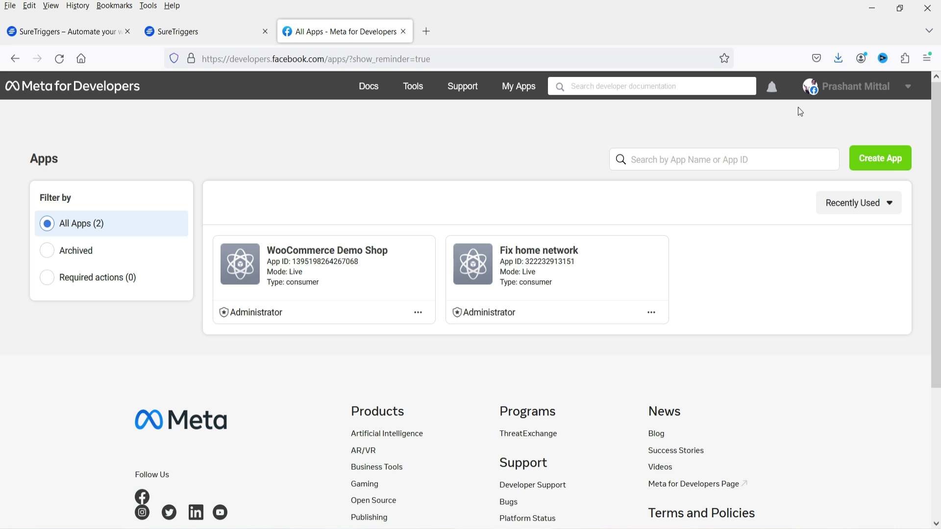
# Step: Create a new app with the Other use case and the Business app type
pyautogui.click(886, 164)
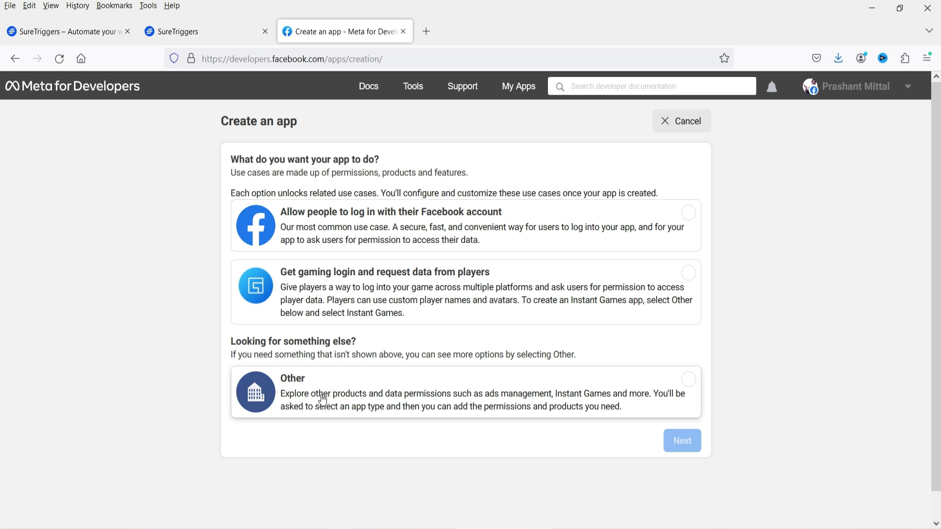
pyautogui.click(323, 399)
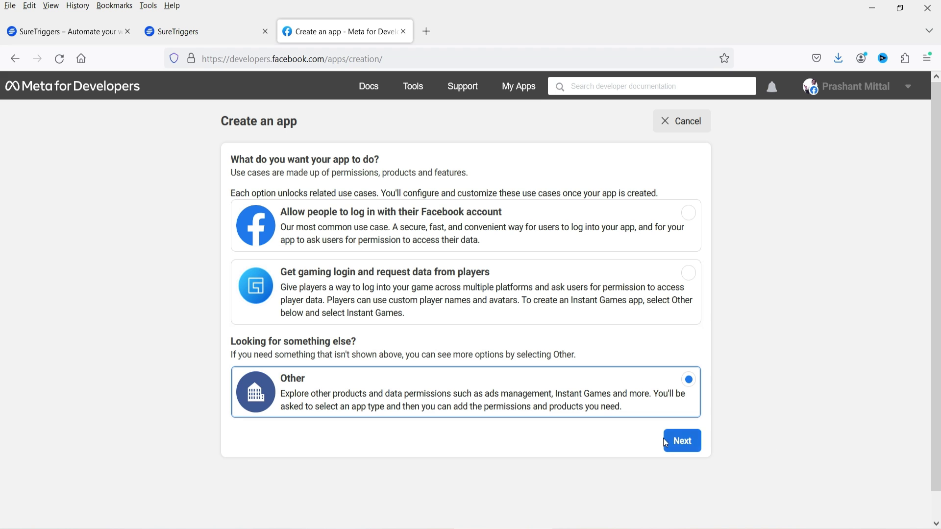
pyautogui.click(693, 452)
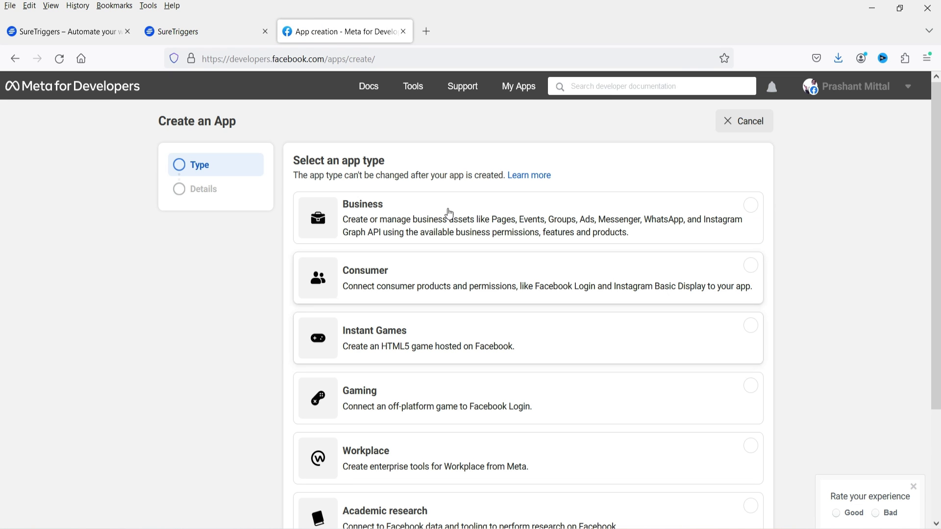
pyautogui.click(421, 224)
pyautogui.scroll(-3, 894, 311)
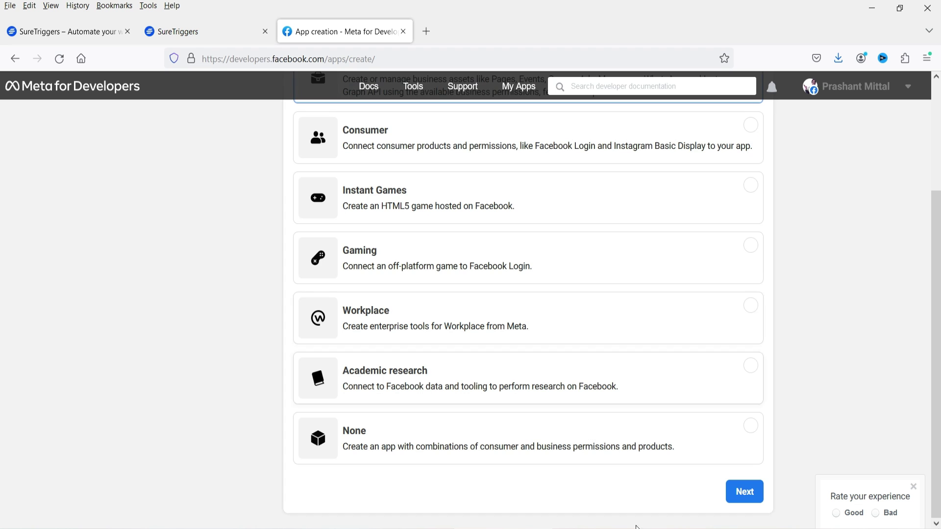
pyautogui.click(751, 494)
# Step: Name the app 'WooCommerce Connection' and link a business account to it
pyautogui.click(309, 161)
pyautogui.write('WooCommerce Connection')
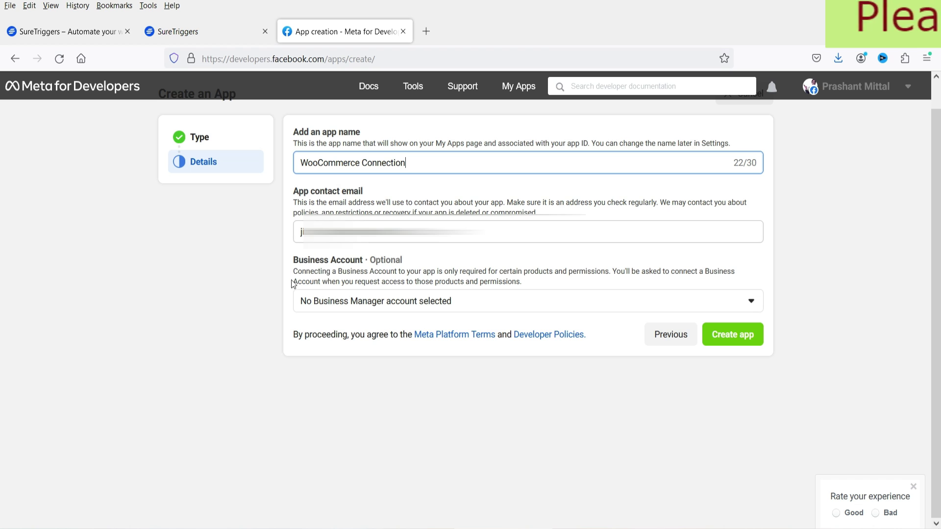
pyautogui.click(417, 304)
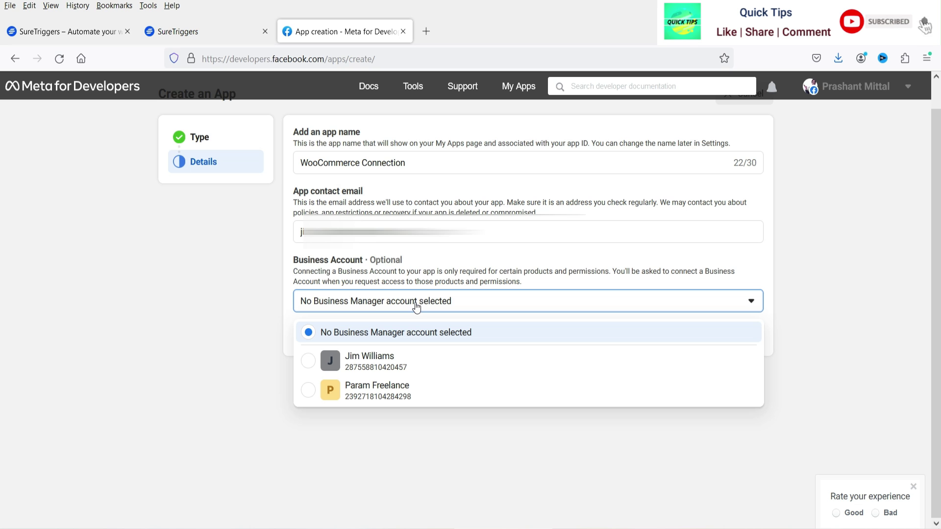
pyautogui.click(376, 368)
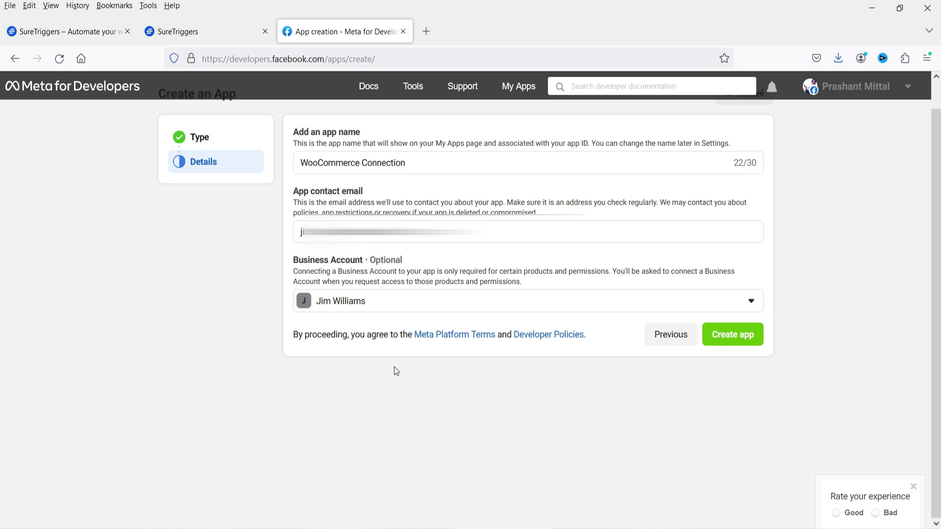
# Step: Submit the app for creation and confirm with the saved account password
pyautogui.click(740, 341)
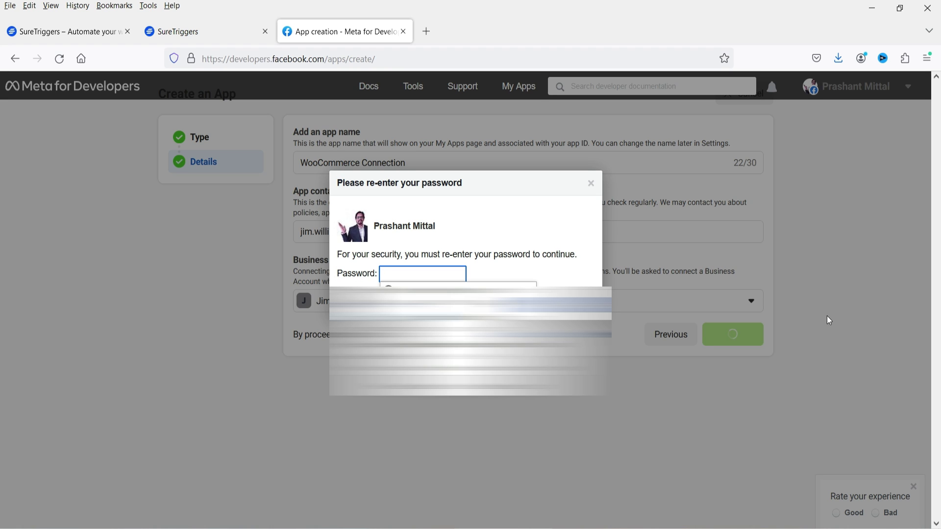
pyautogui.click(528, 291)
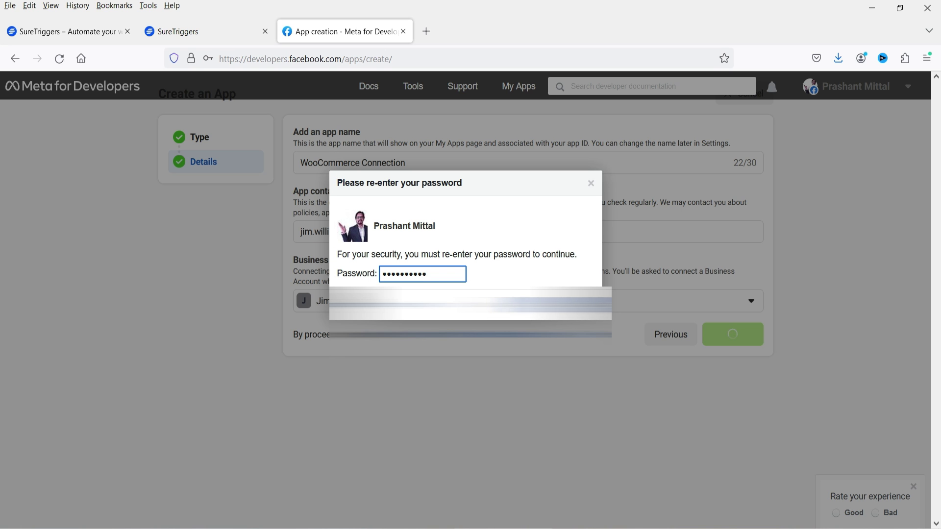
pyautogui.press('Return')
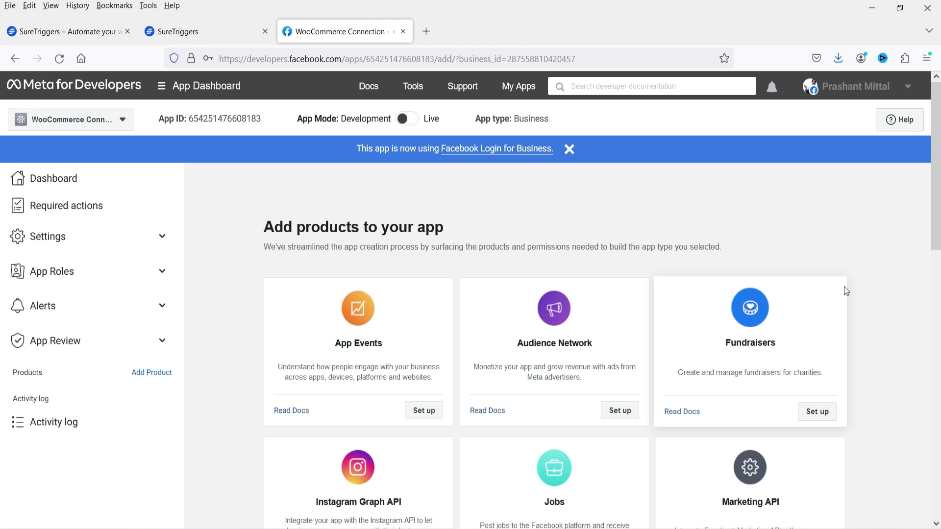
# Step: Set up the WhatsApp product using the preselected Meta Business Account
pyautogui.scroll(-10, 906, 254)
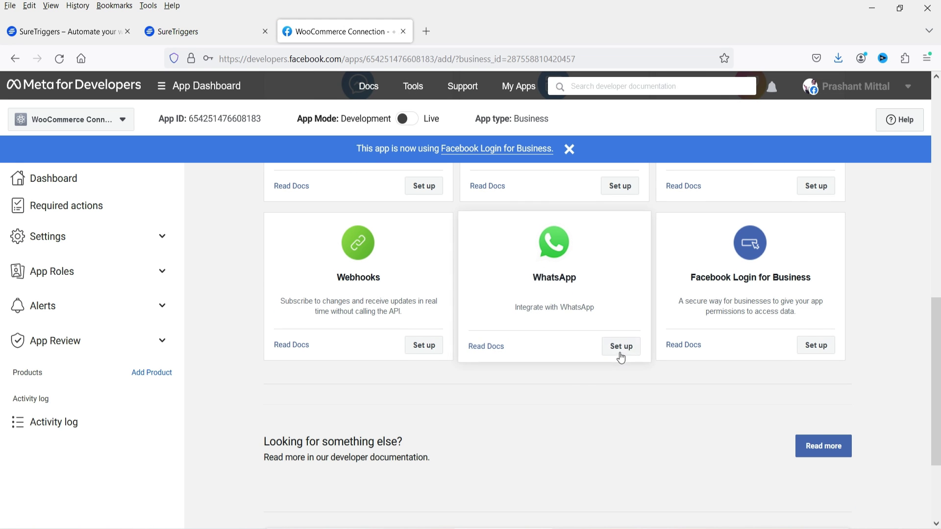
pyautogui.click(619, 347)
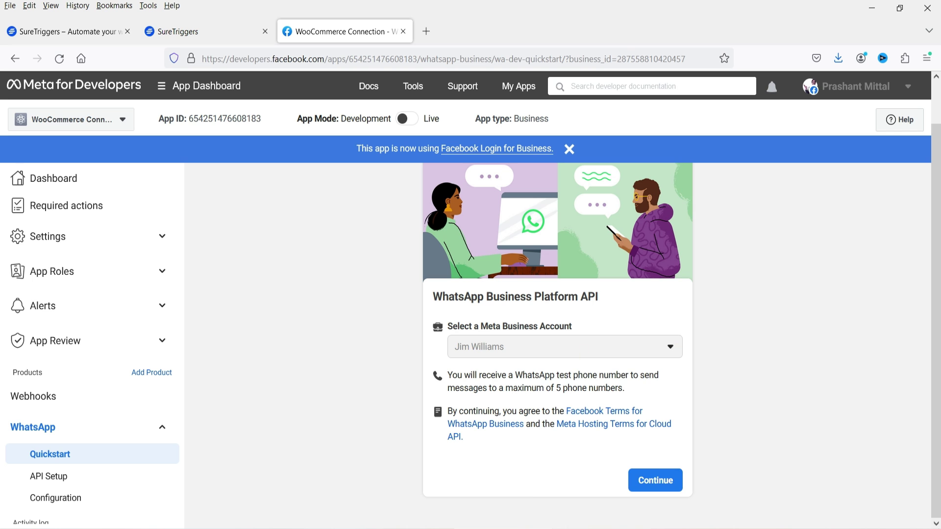
pyautogui.click(660, 484)
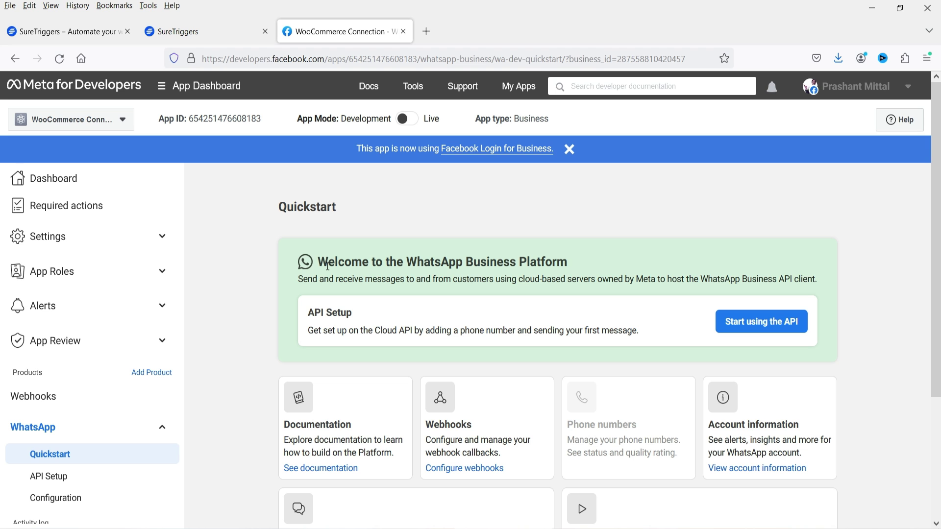
# Step: Open the WhatsApp API Setup page, review the token and IDs, and expand the recipient list
pyautogui.click(755, 326)
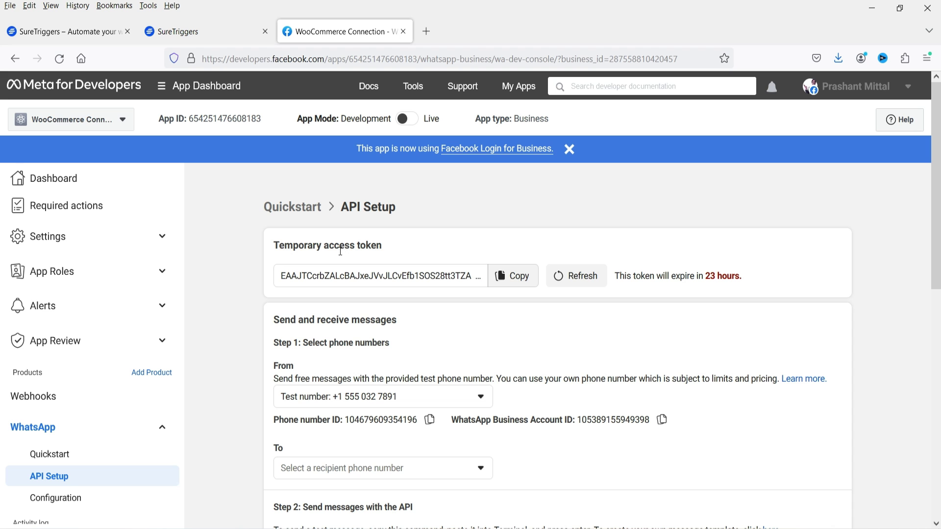
pyautogui.scroll(-4, 340, 252)
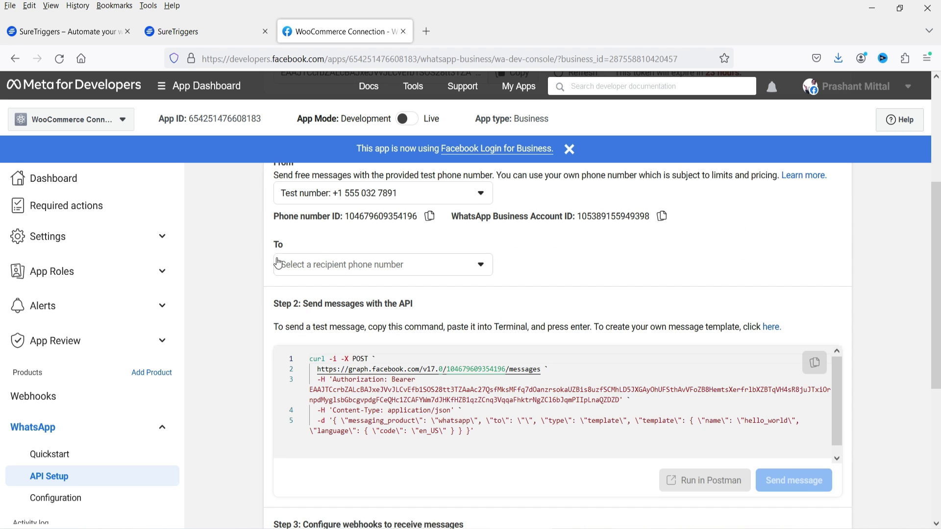
pyautogui.scroll(1, 275, 246)
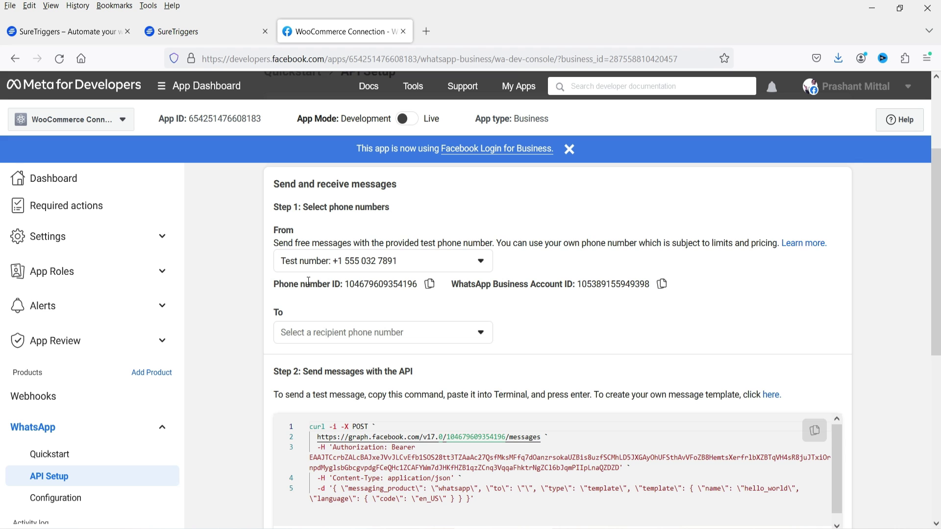
pyautogui.scroll(2, 325, 404)
pyautogui.click(325, 402)
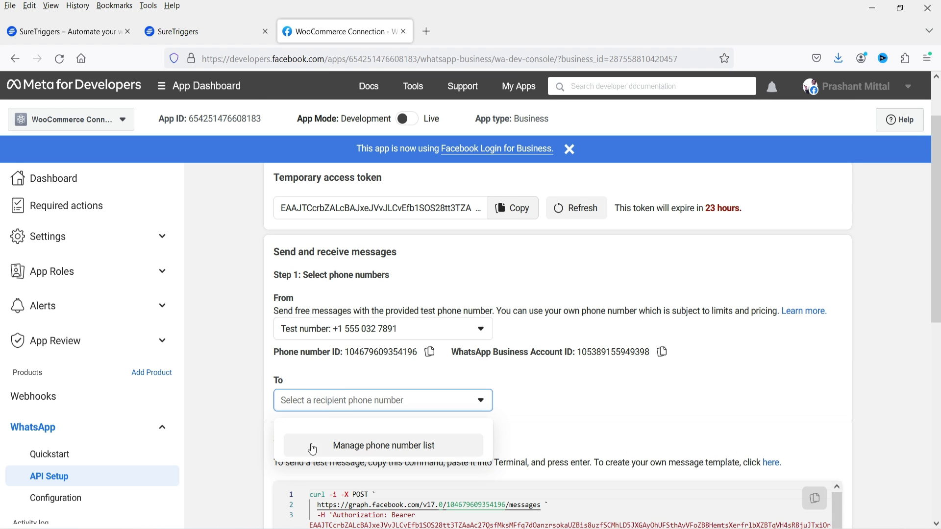
# Step: Add a new recipient phone number with country code India +91 and request a verification code
pyautogui.click(338, 446)
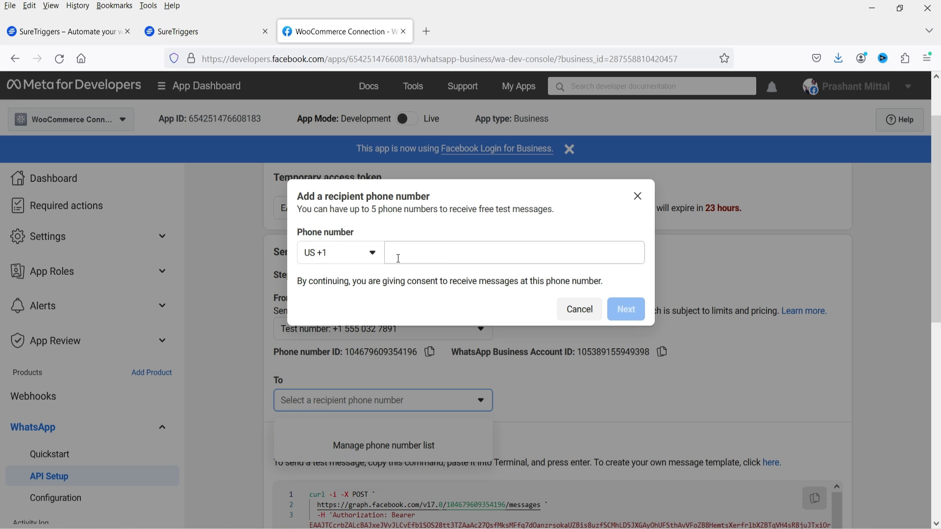
pyautogui.click(358, 253)
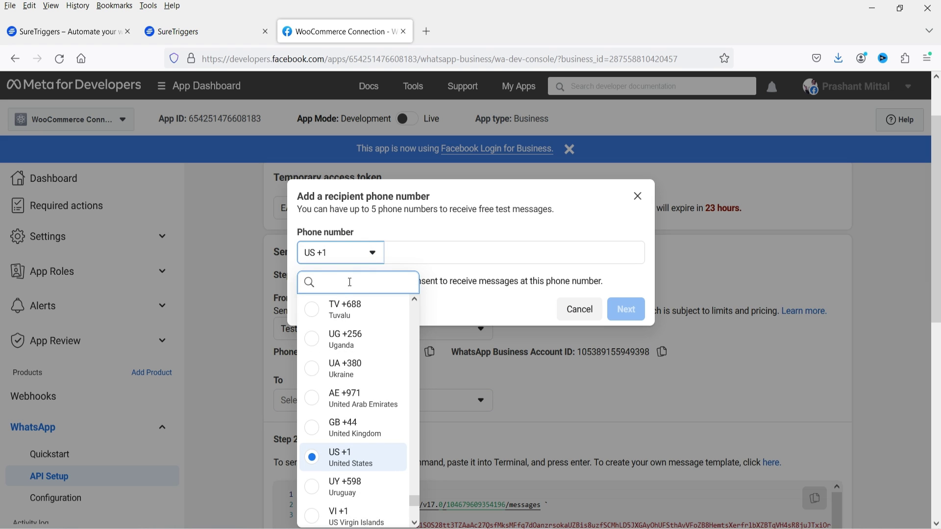
pyautogui.write('in')
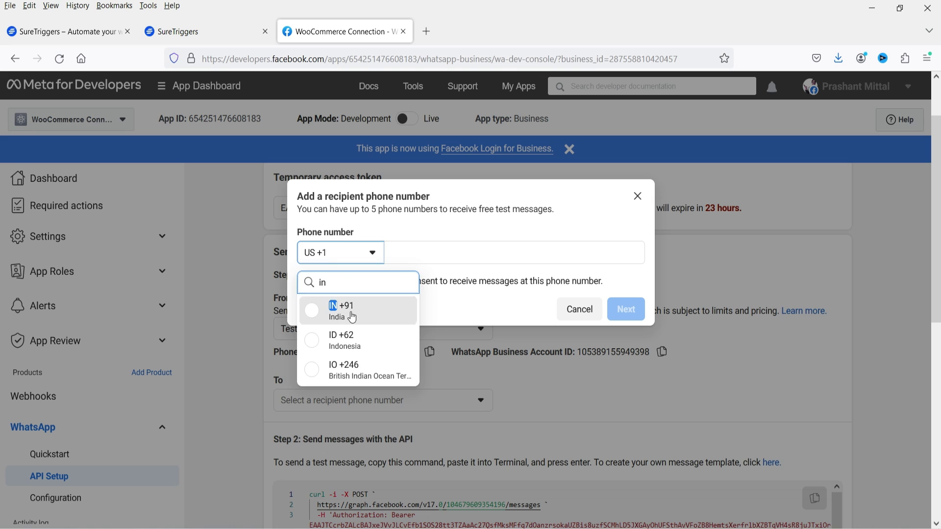
pyautogui.click(351, 310)
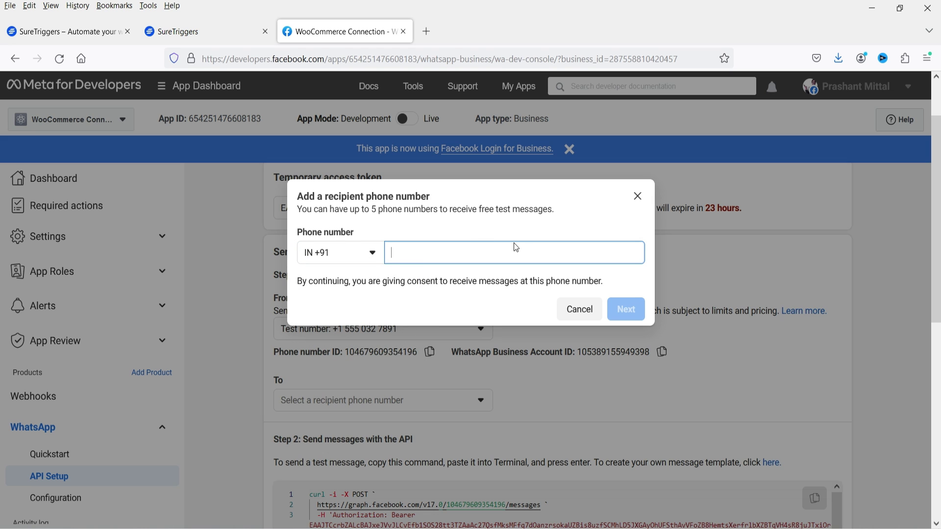
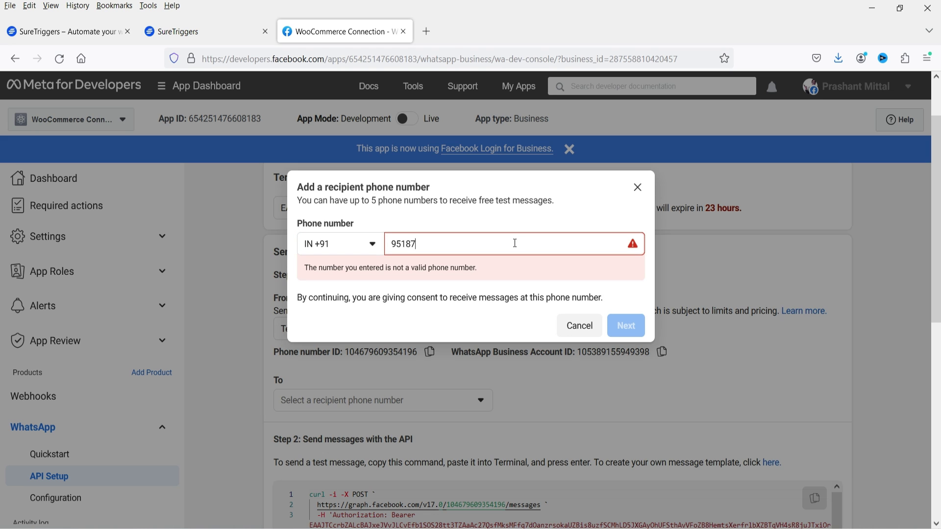
pyautogui.click(627, 314)
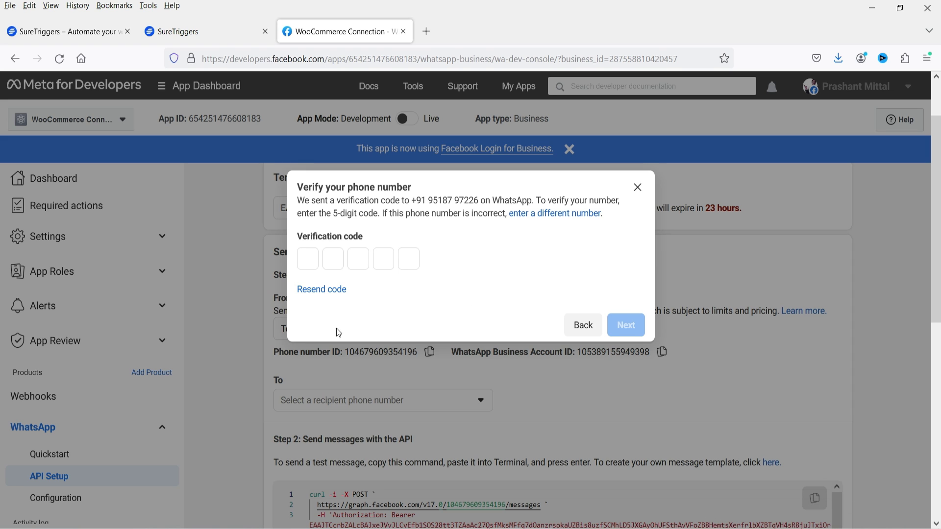
# Step: Enter the 5-digit WhatsApp verification code to verify the recipient number
pyautogui.click(305, 263)
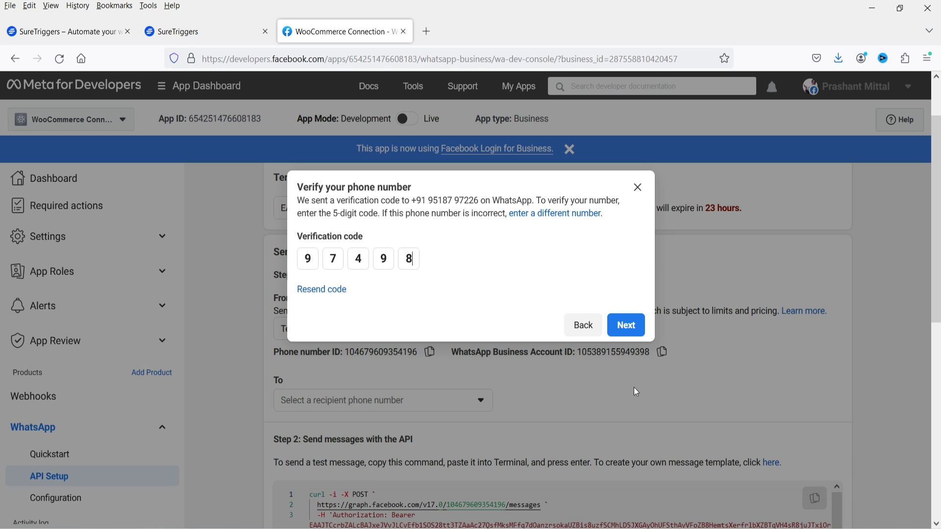
pyautogui.click(623, 333)
pyautogui.scroll(-5, 732, 287)
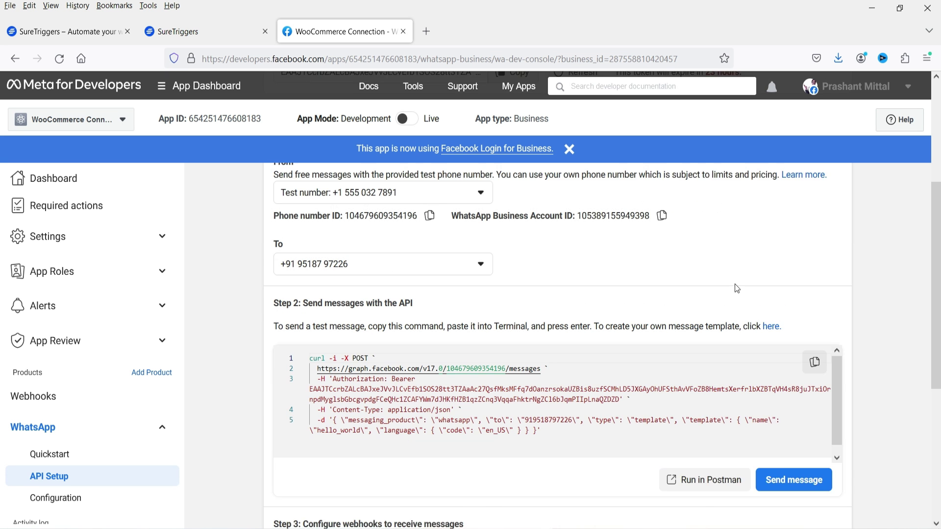
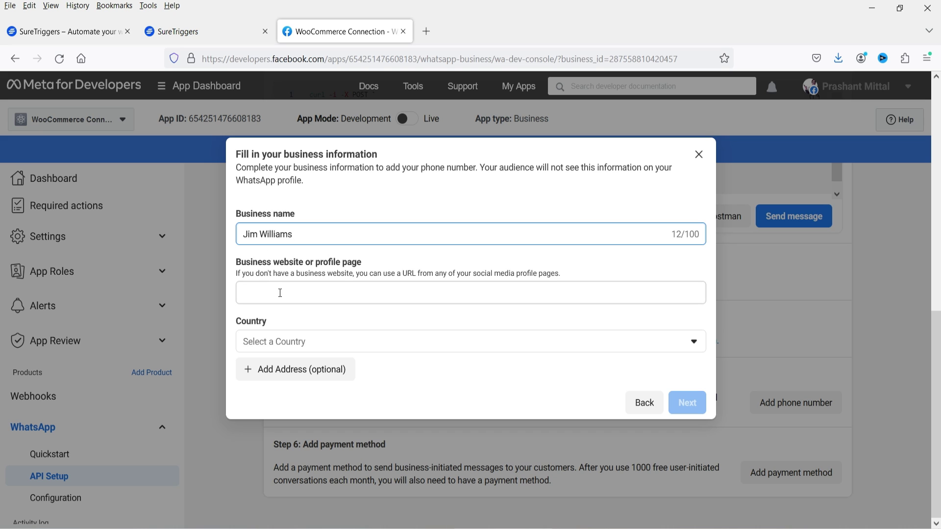
pyautogui.click(280, 292)
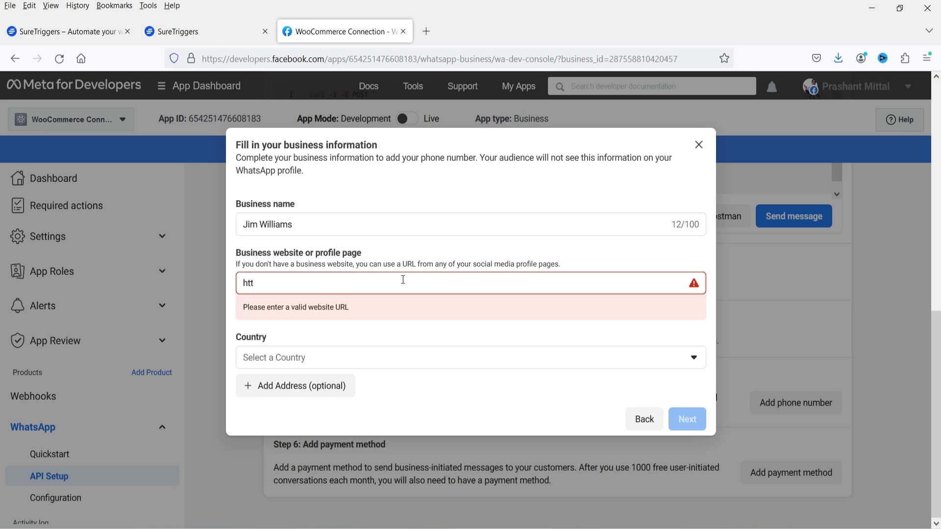
pyautogui.write('https://fixhomenetwork.com/')
pyautogui.click(336, 338)
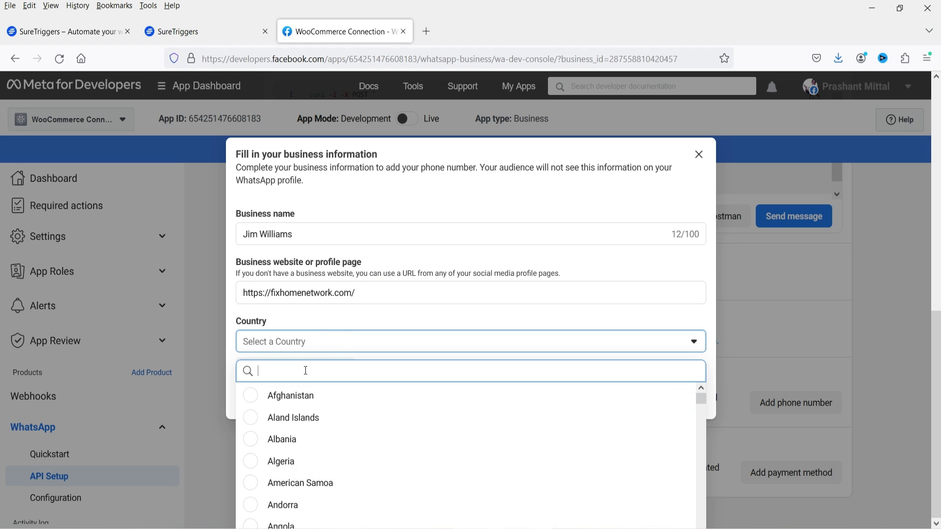
pyautogui.write('in')
pyautogui.click(256, 396)
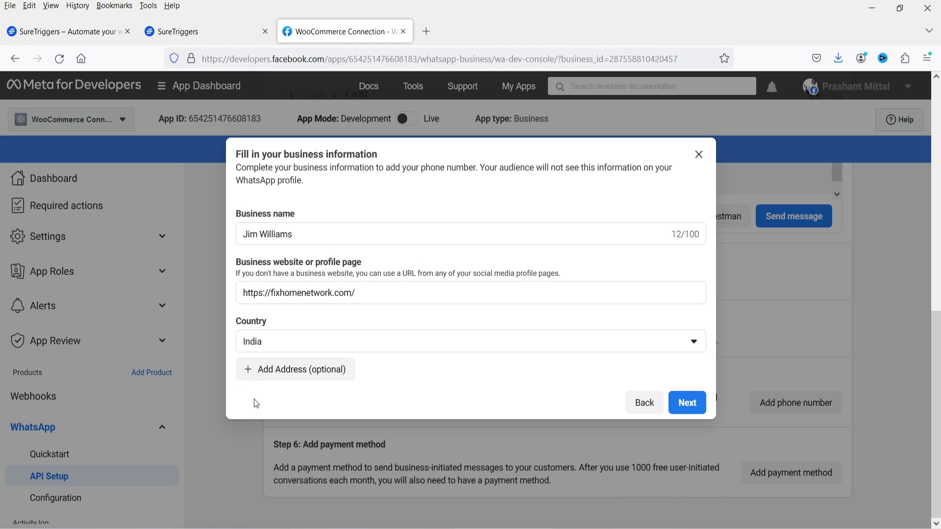
pyautogui.click(686, 402)
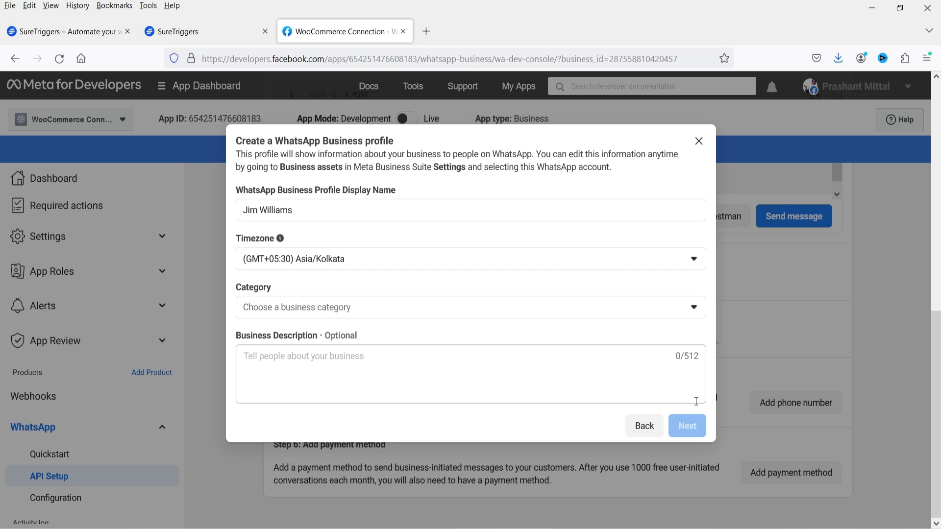
# Step: Choose Professional Services as the business category and submit the WhatsApp business profile
pyautogui.click(368, 314)
pyautogui.scroll(-3, 384, 369)
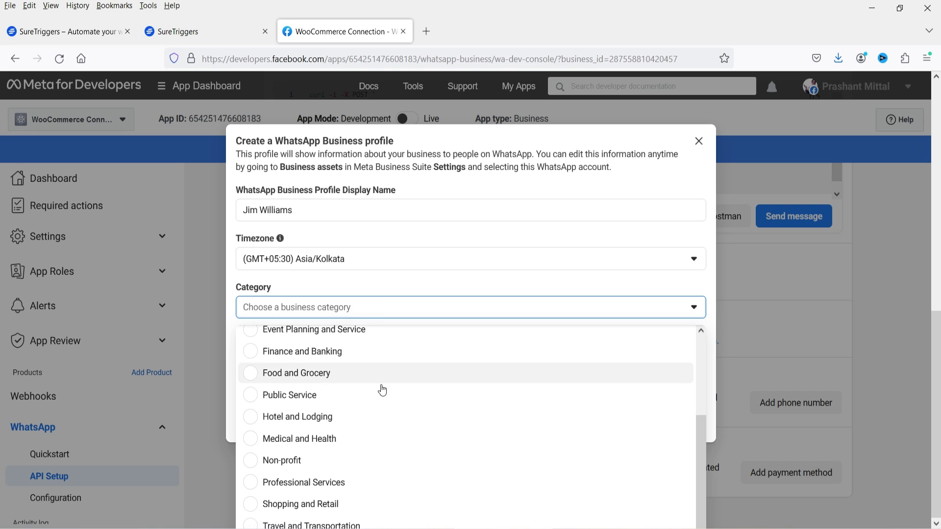
pyautogui.click(337, 487)
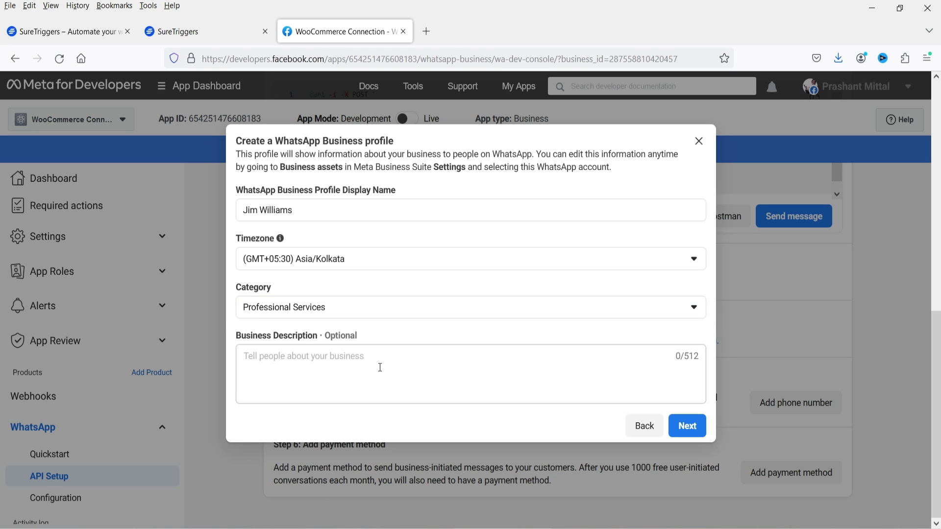
pyautogui.click(688, 426)
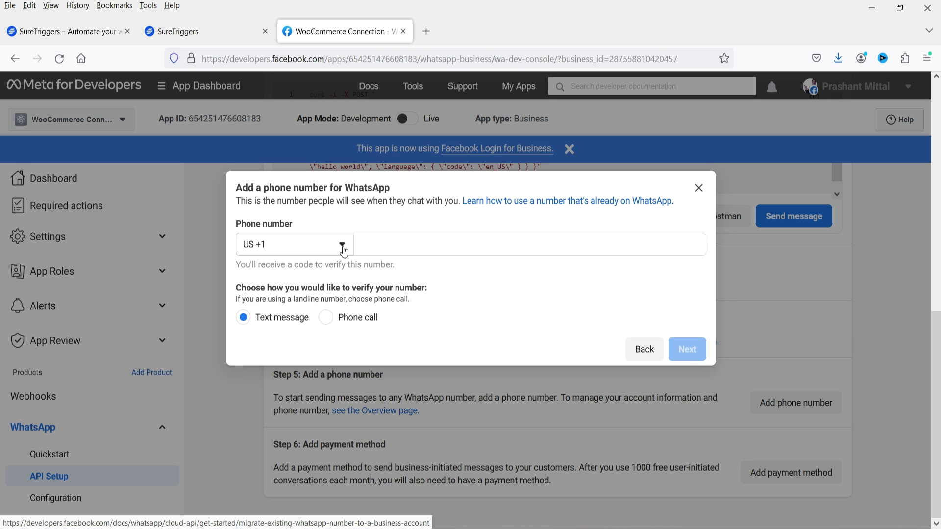
# Step: Set the phone country code to India +91
pyautogui.click(343, 247)
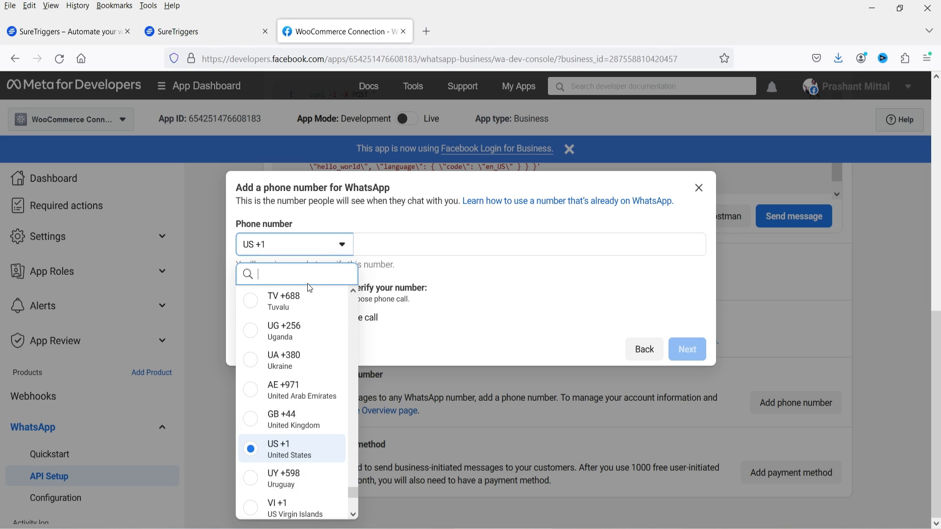
pyautogui.write('in')
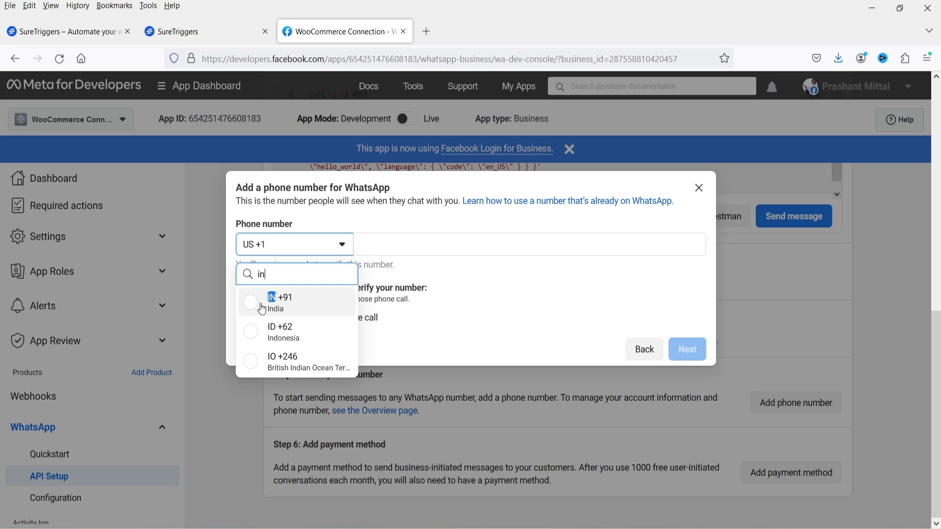
pyautogui.doubleClick(269, 304)
pyautogui.click(269, 304)
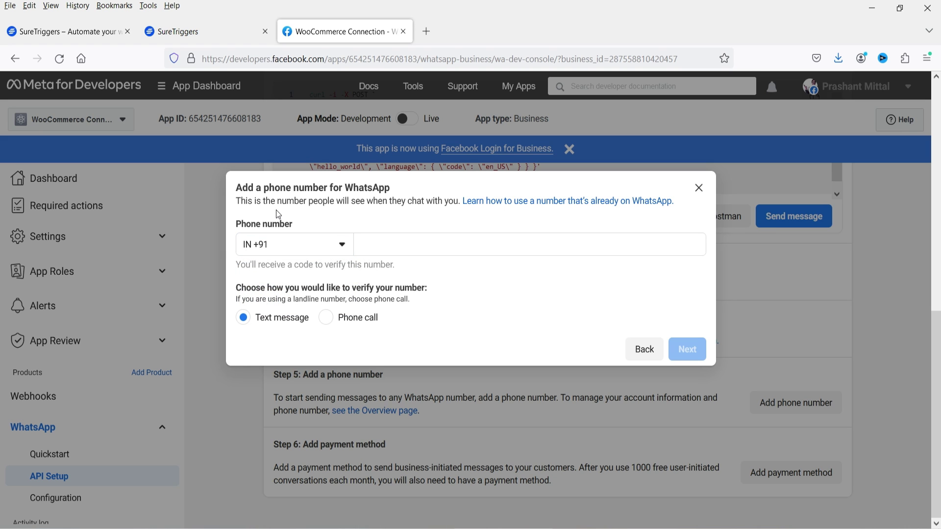
# Step: Paste the WhatsApp phone number and confirm it with the six-digit verification code
pyautogui.click(405, 244)
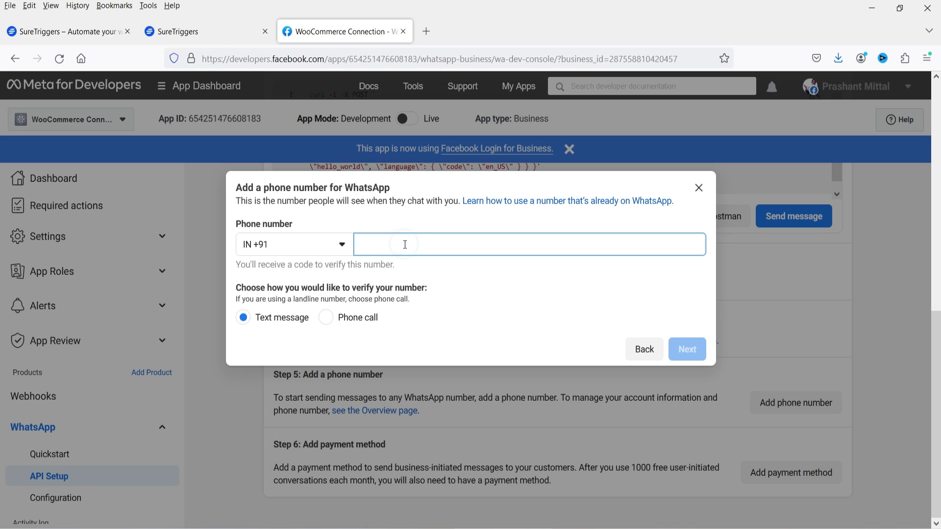
pyautogui.hotkey('ctrl', 'v')
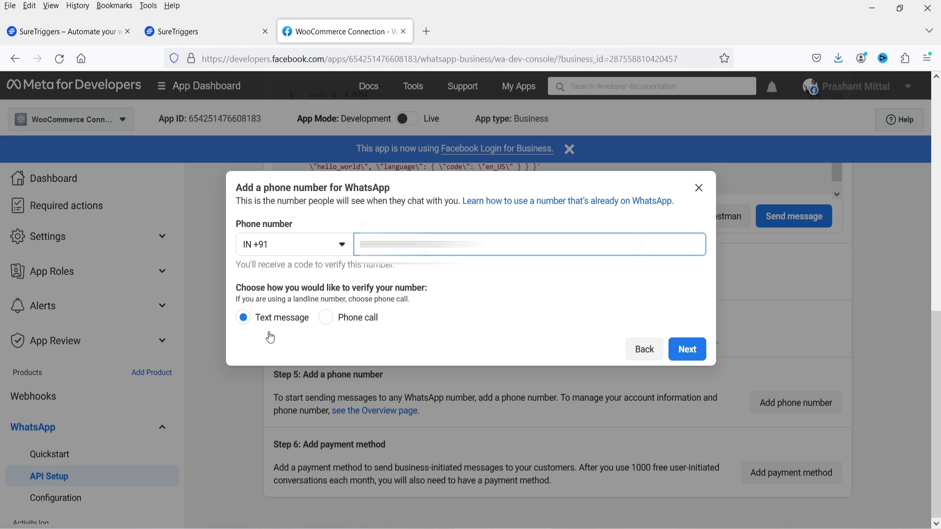
pyautogui.click(688, 350)
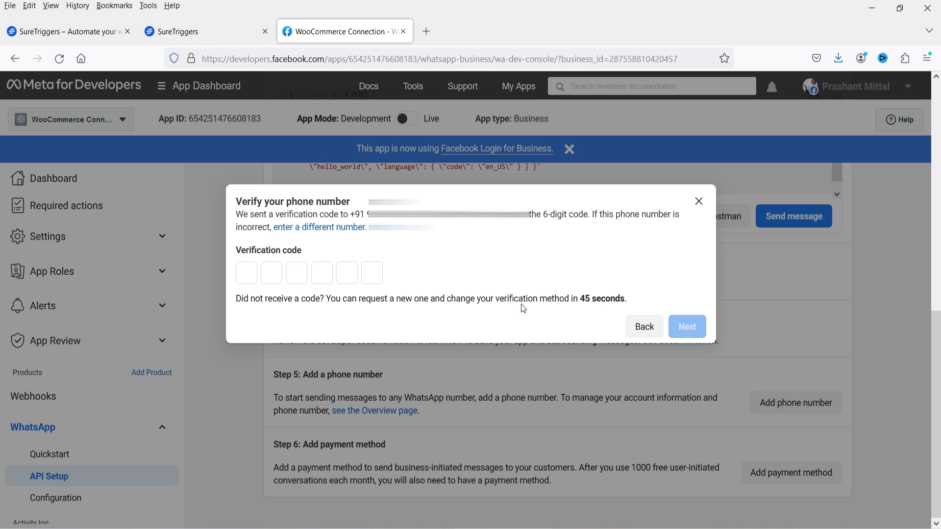
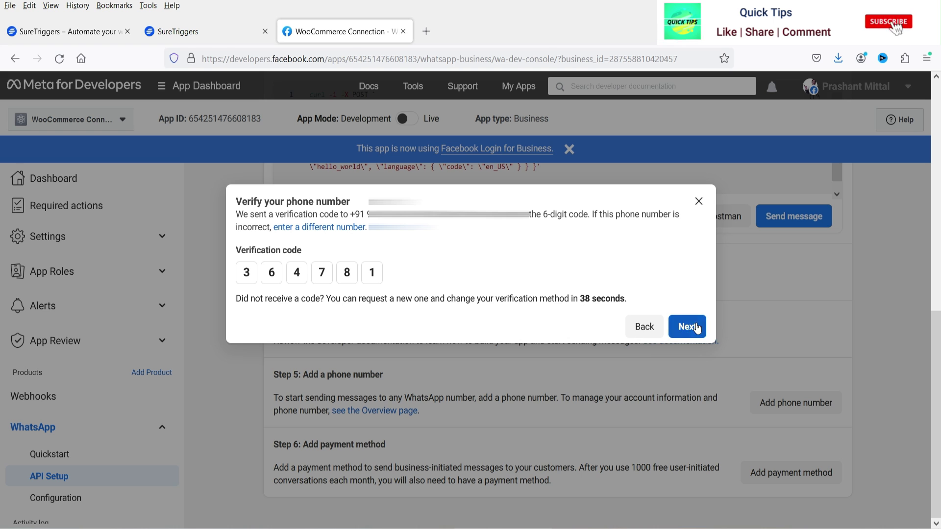
pyautogui.click(688, 327)
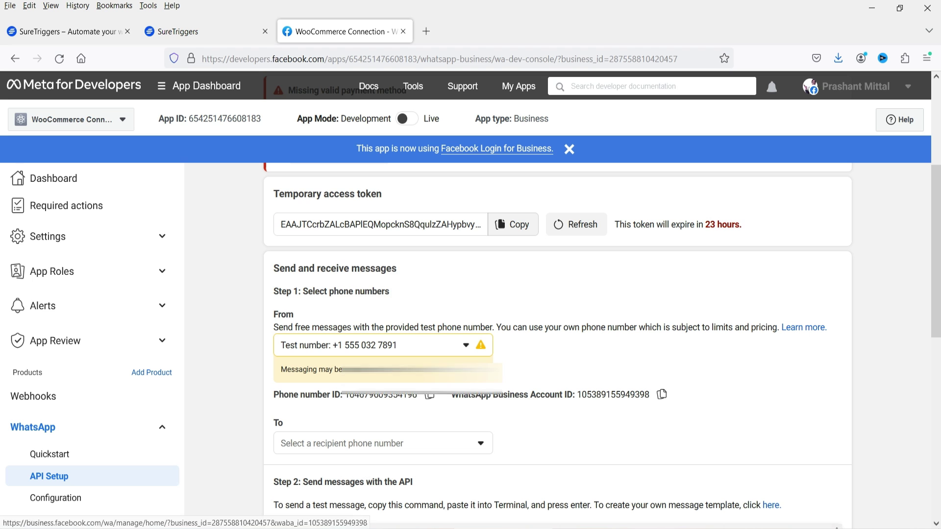
# Step: Copy the temporary access token from the API setup page and return to the SureTriggers form
pyautogui.click(444, 350)
pyautogui.scroll(-1, 843, 291)
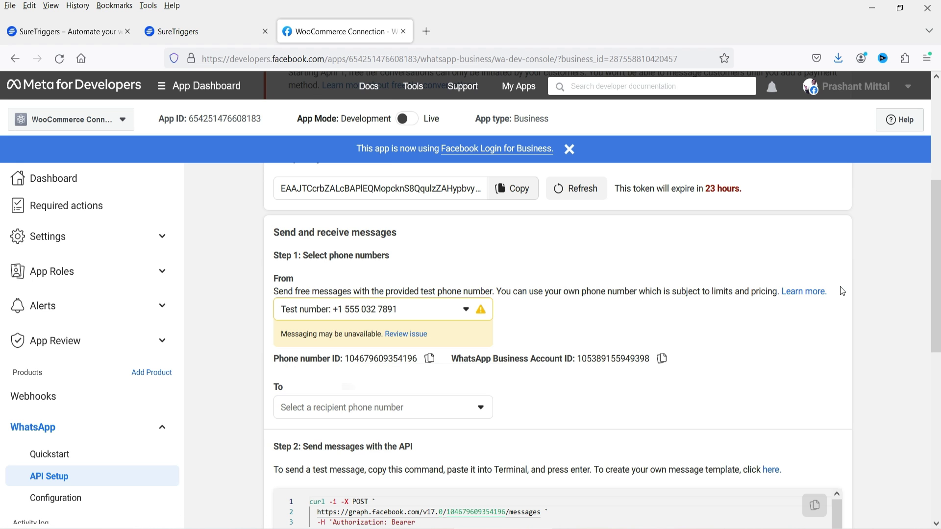
pyautogui.click(516, 195)
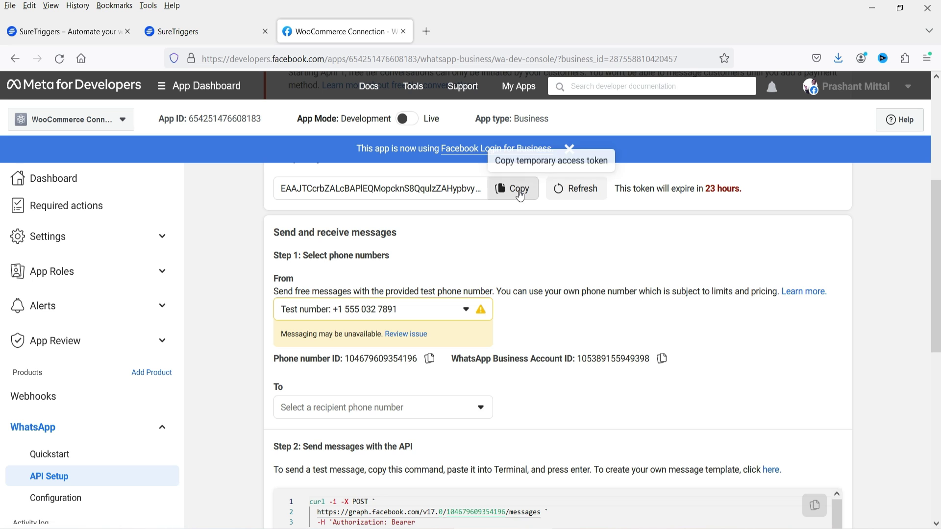
pyautogui.click(520, 194)
pyautogui.click(211, 32)
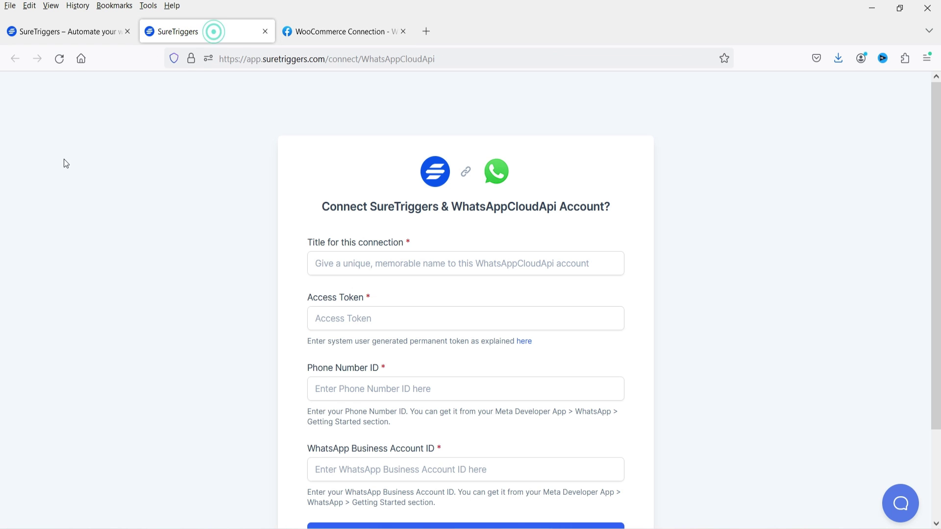
# Step: Fill in the access token, Phone Number ID and WhatsApp Business Account ID copied from Meta
pyautogui.click(343, 320)
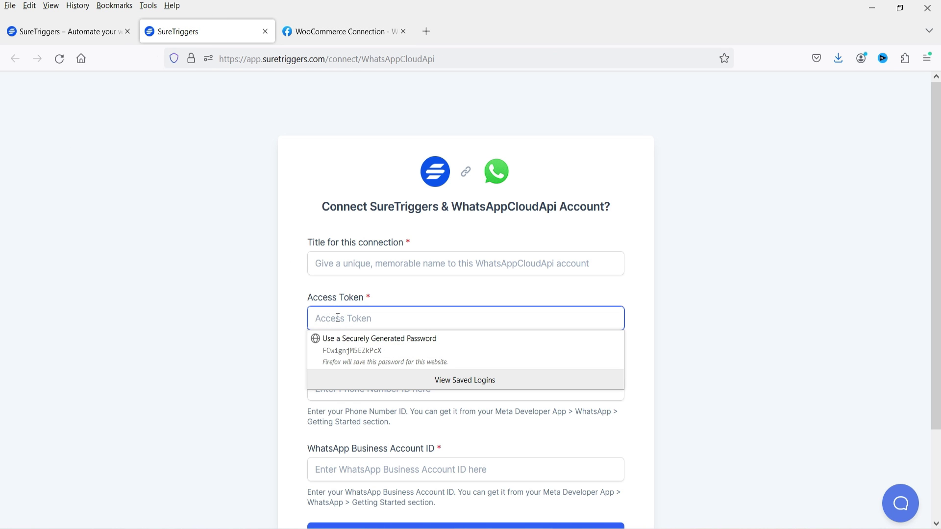
pyautogui.hotkey('ctrl', 'v')
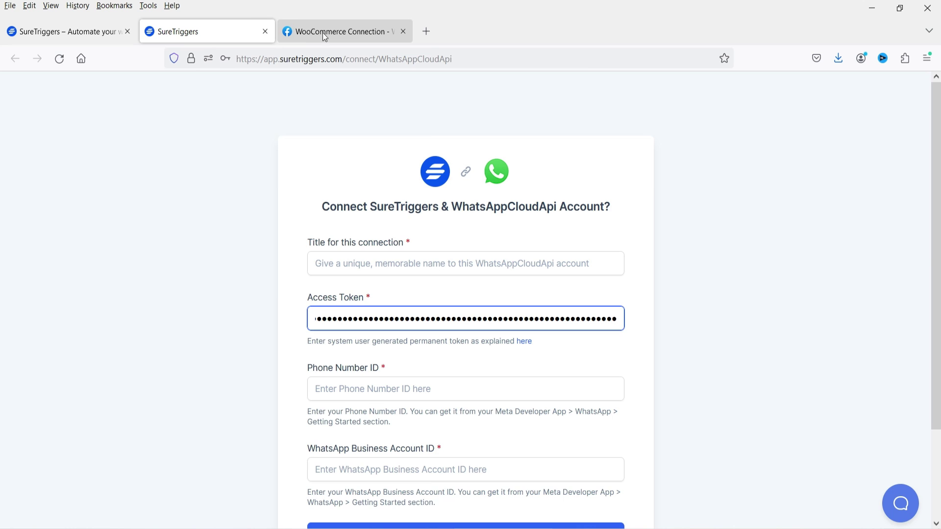
pyautogui.click(323, 33)
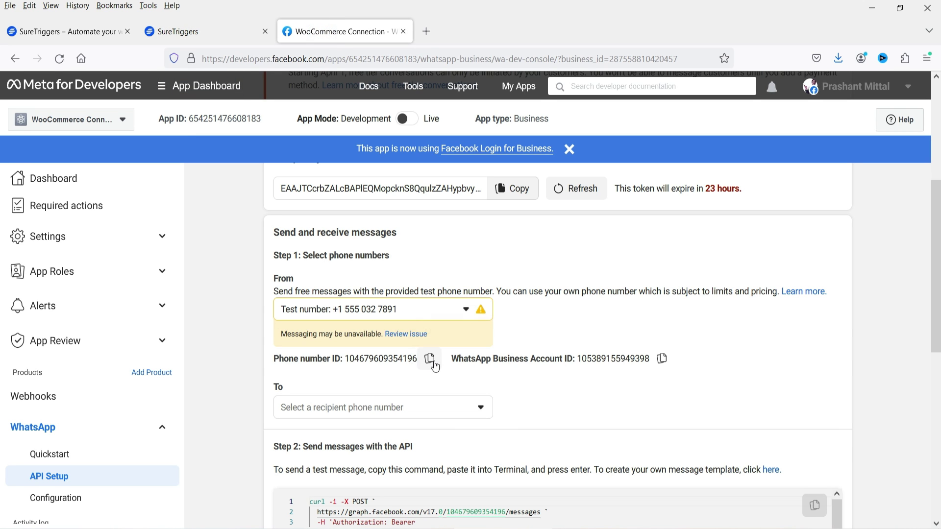
pyautogui.click(430, 359)
pyautogui.click(196, 32)
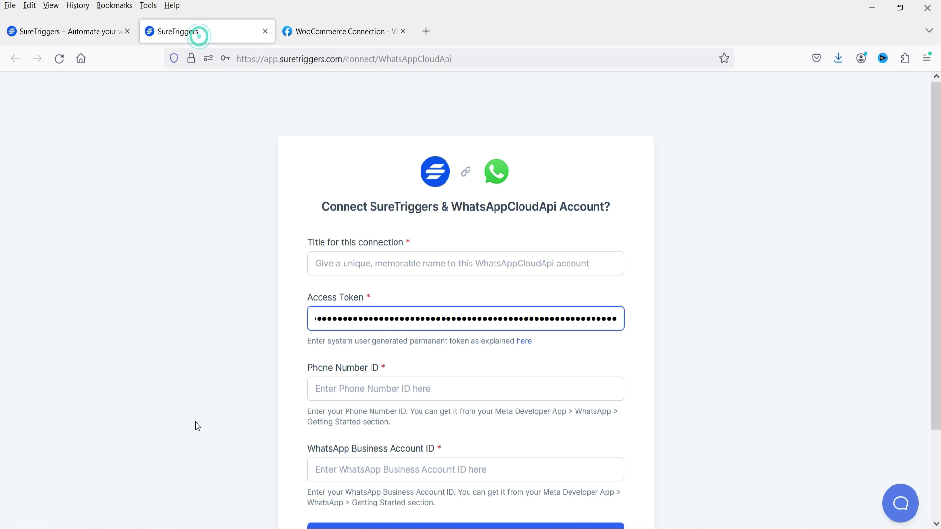
pyautogui.click(337, 397)
pyautogui.hotkey('ctrl', 'v')
pyautogui.click(334, 32)
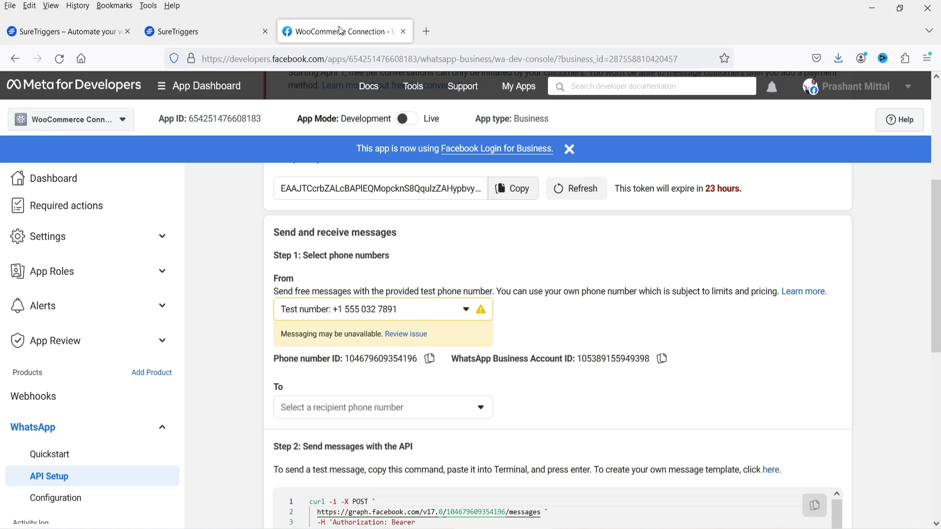
pyautogui.click(662, 359)
pyautogui.click(210, 32)
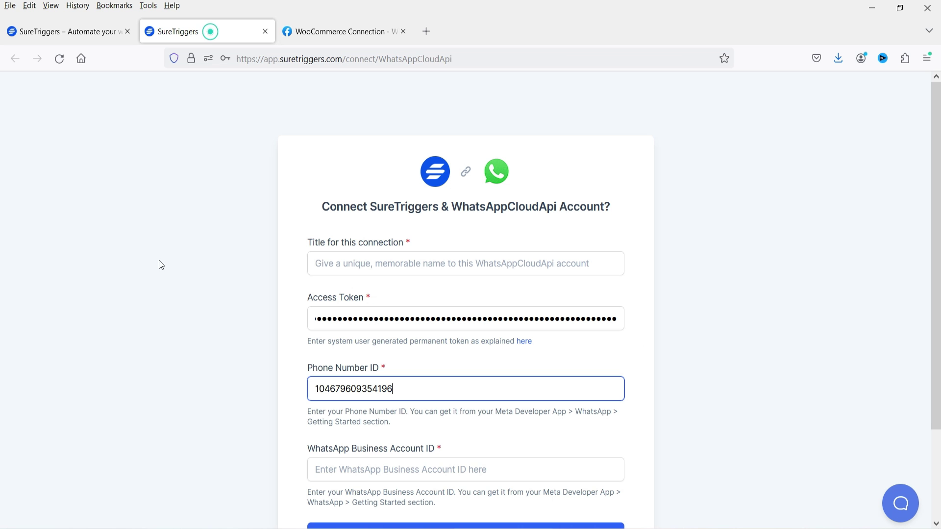
pyautogui.click(385, 471)
pyautogui.hotkey('ctrl', 'v')
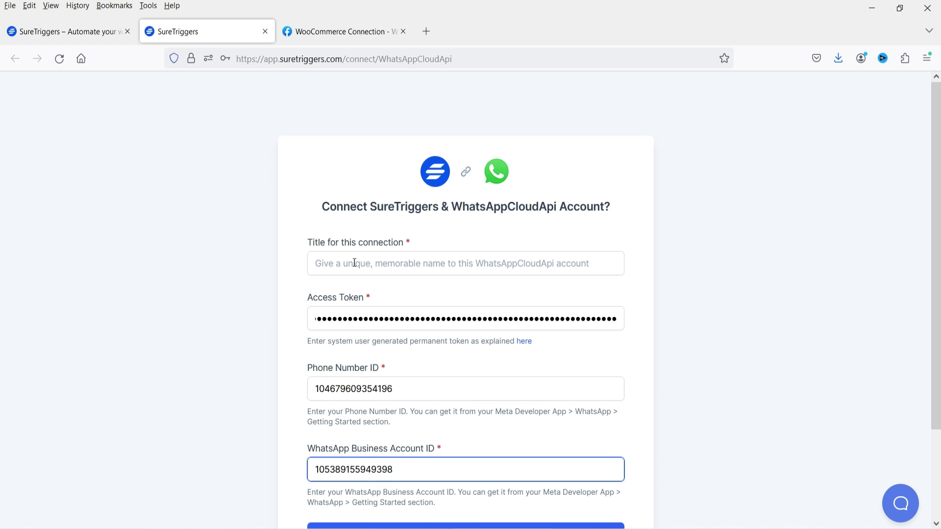
# Step: Title the connection 'WhatsAppCloudAPI', connect it, and decline the browser's save-password offer
pyautogui.click(353, 264)
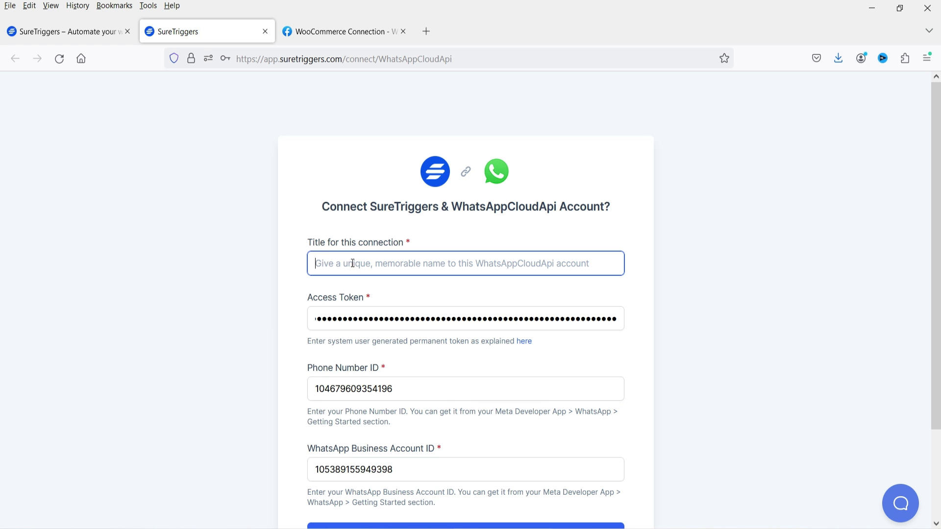
pyautogui.write('W')
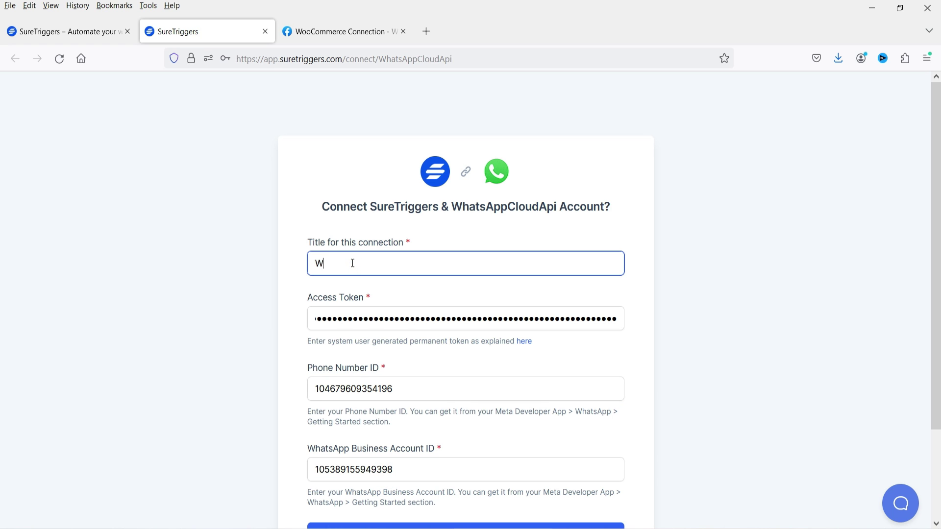
pyautogui.write('hatsAppCloudAPI')
pyautogui.scroll(-3, 755, 411)
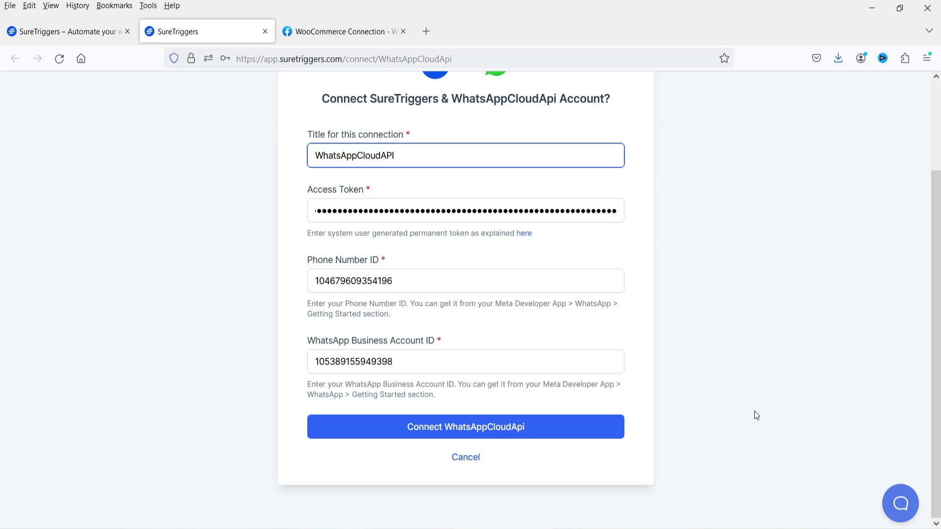
pyautogui.click(454, 428)
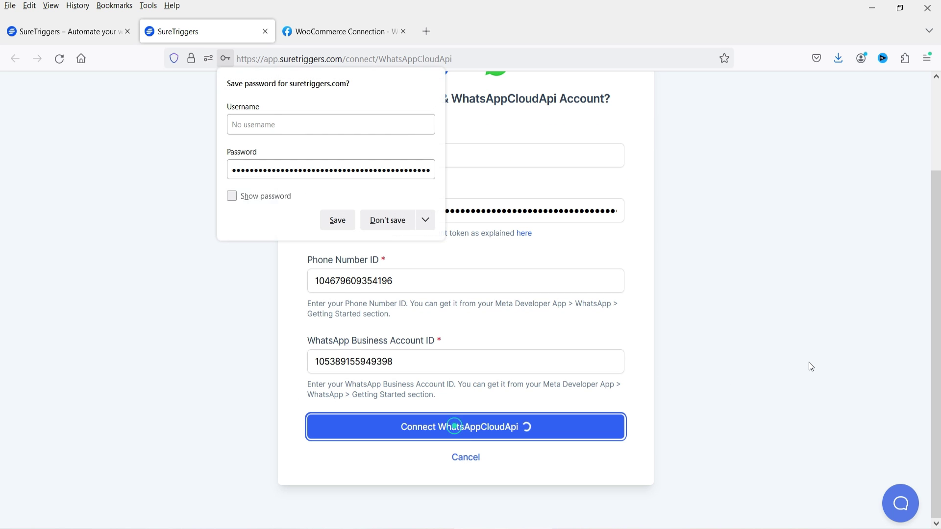
pyautogui.click(811, 366)
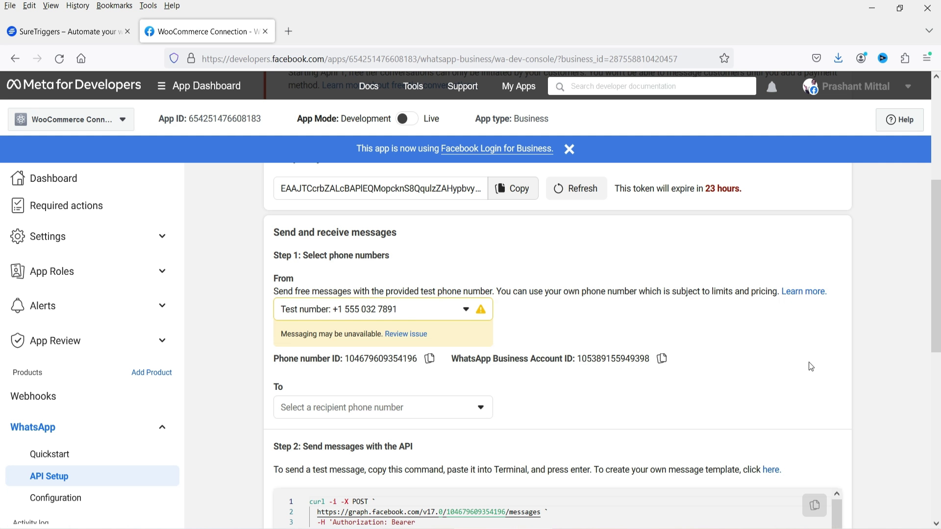
# Step: Close the Meta for Developers tab, leaving SureTriggers open
pyautogui.click(69, 32)
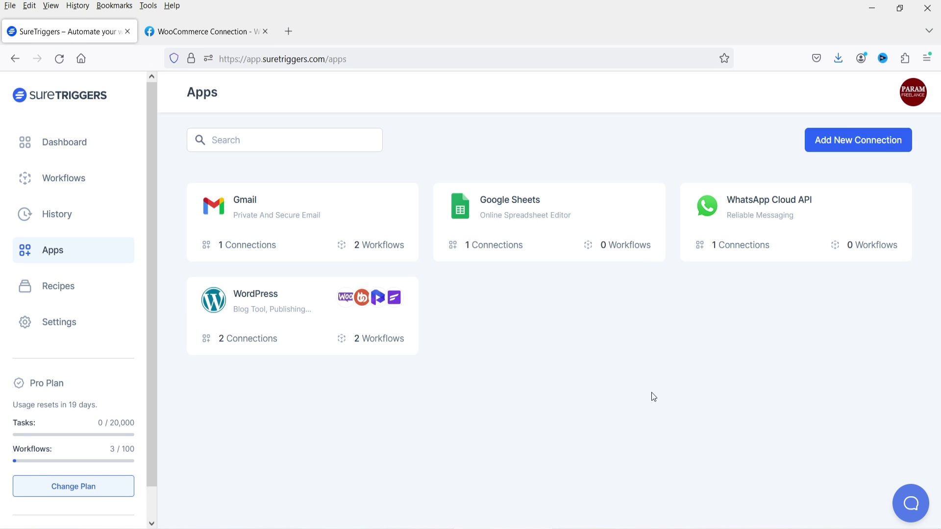
pyautogui.click(219, 28)
pyautogui.click(264, 32)
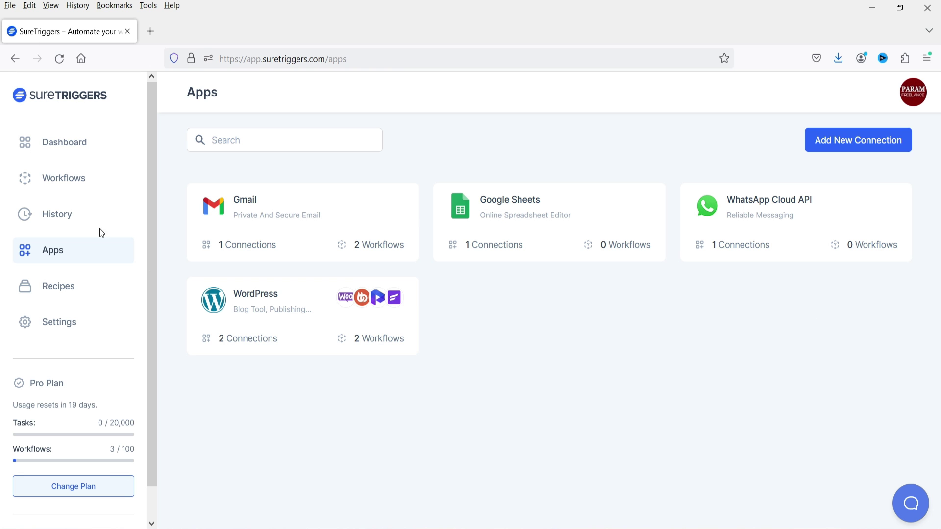
# Step: Create a new workflow named 'WhatsApp Messaging' and start building it
pyautogui.click(65, 177)
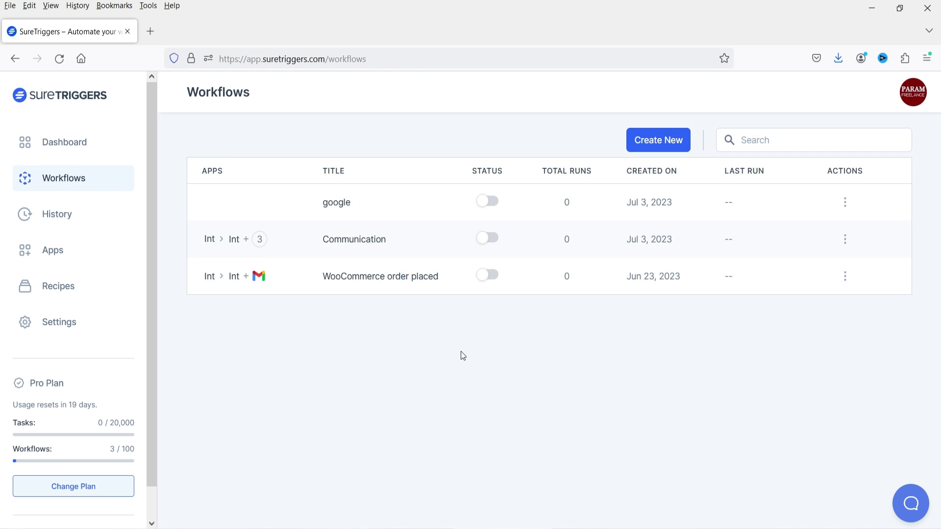
pyautogui.click(684, 152)
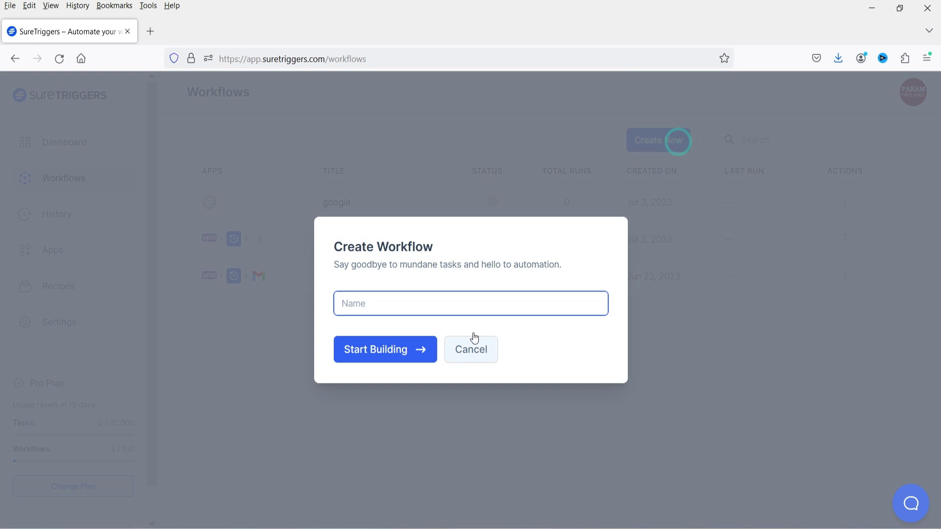
pyautogui.write('WhatsApp')
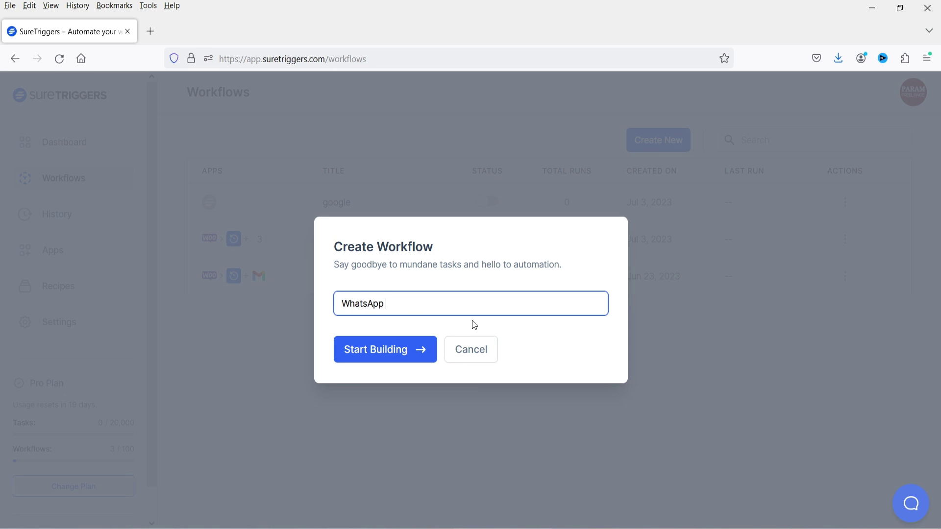
pyautogui.write(' MEssage')
pyautogui.press('BackSpace')
pyautogui.press('BackSpace')
pyautogui.press('BackSpace')
pyautogui.press('BackSpace')
pyautogui.press('BackSpace')
pyautogui.press('BackSpace')
pyautogui.write('essaging')
pyautogui.click(388, 357)
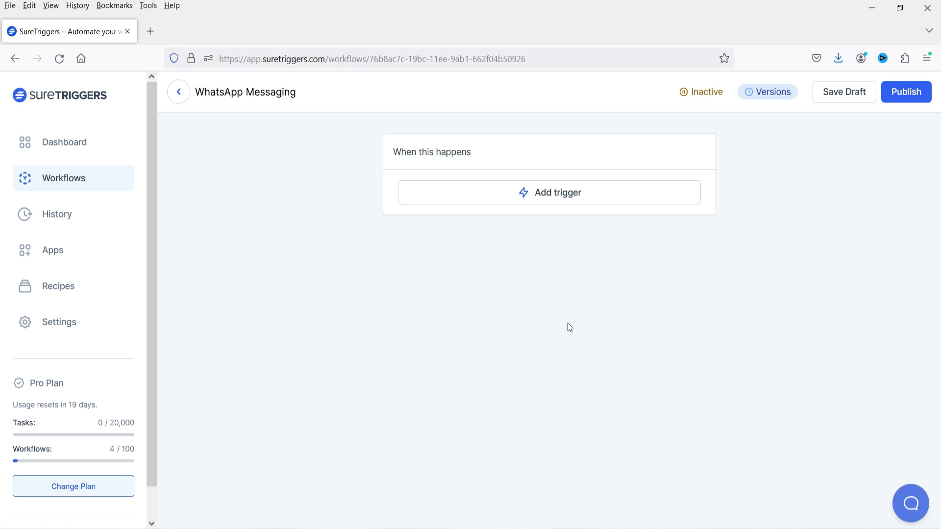
# Step: Add a WooCommerce trigger with the Product Purchased event
pyautogui.click(531, 195)
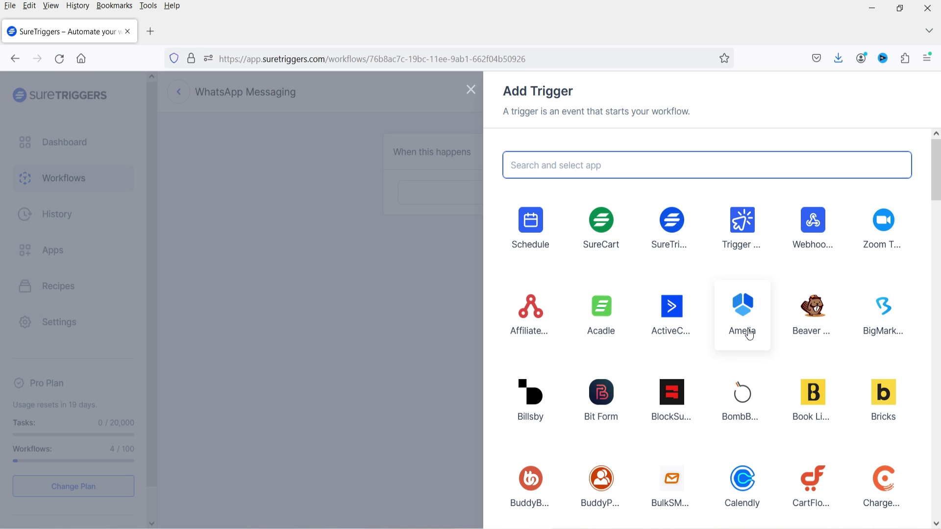
pyautogui.write('woo')
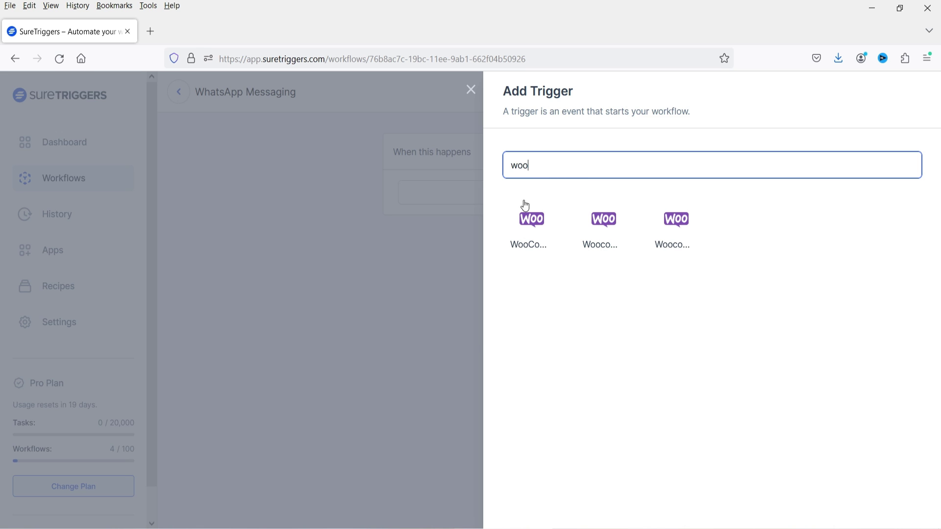
pyautogui.click(526, 237)
pyautogui.click(526, 236)
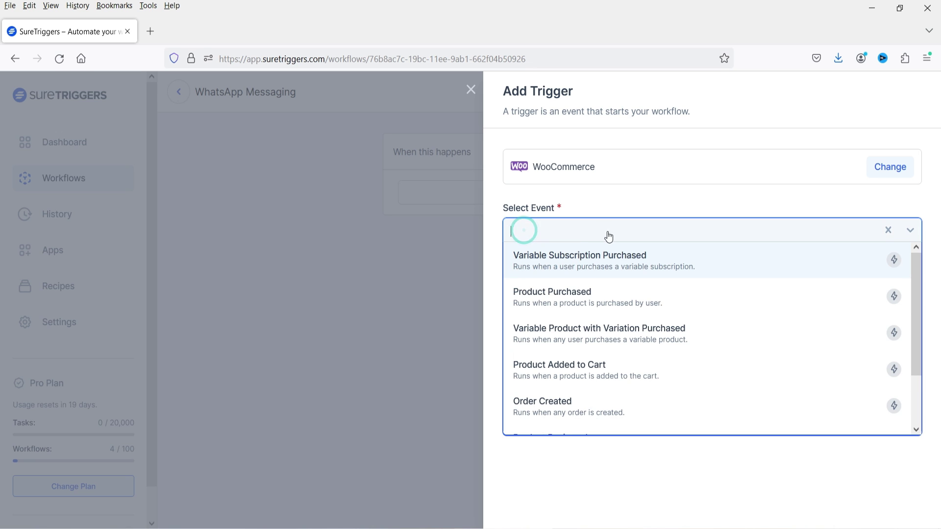
pyautogui.click(590, 301)
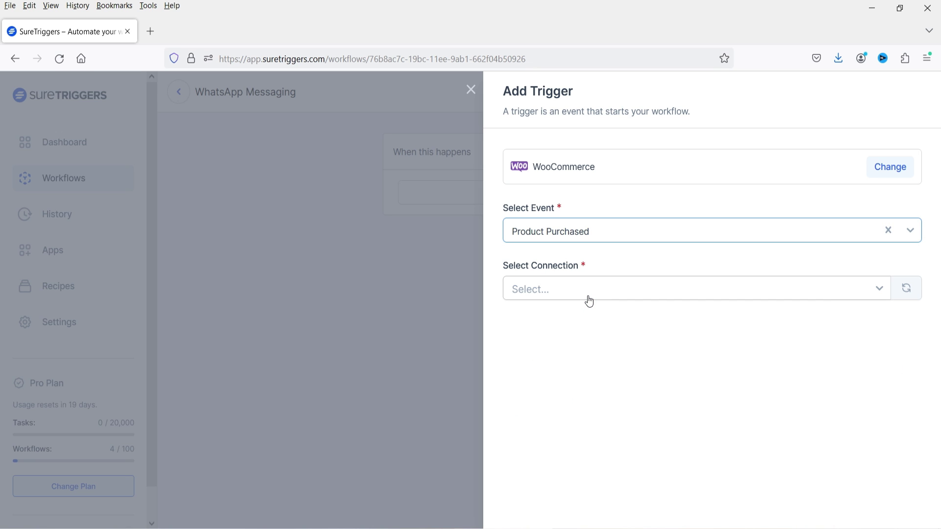
# Step: Use the WordPress store connection with Any Product, fetch sample data, and save the trigger
pyautogui.click(590, 298)
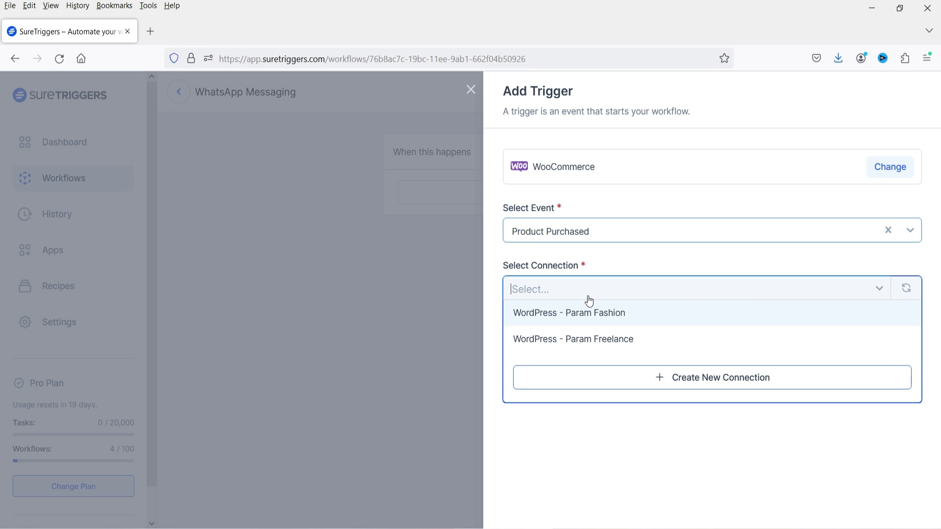
pyautogui.click(602, 320)
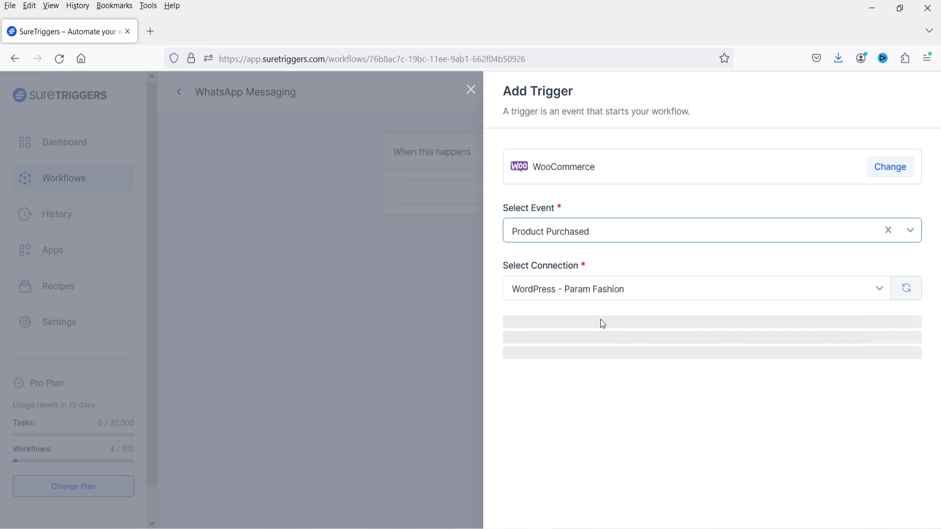
pyautogui.click(578, 375)
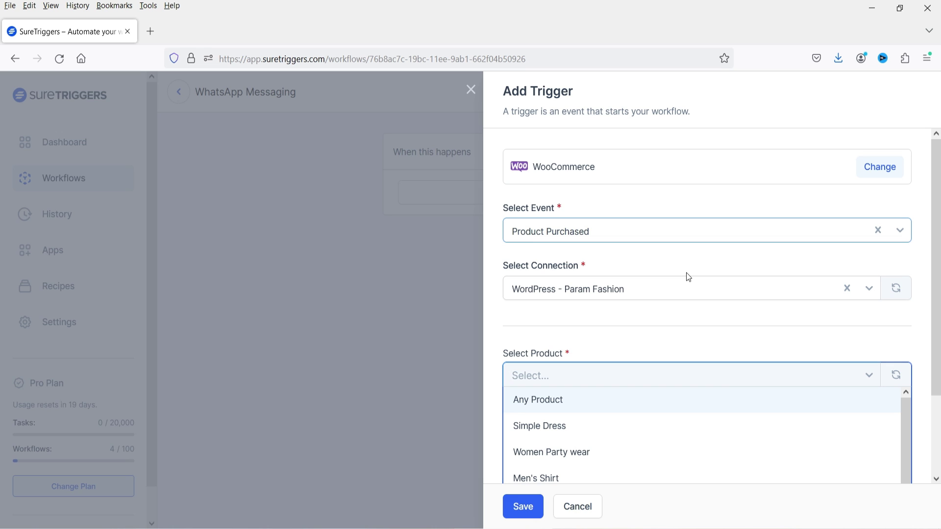
pyautogui.click(582, 404)
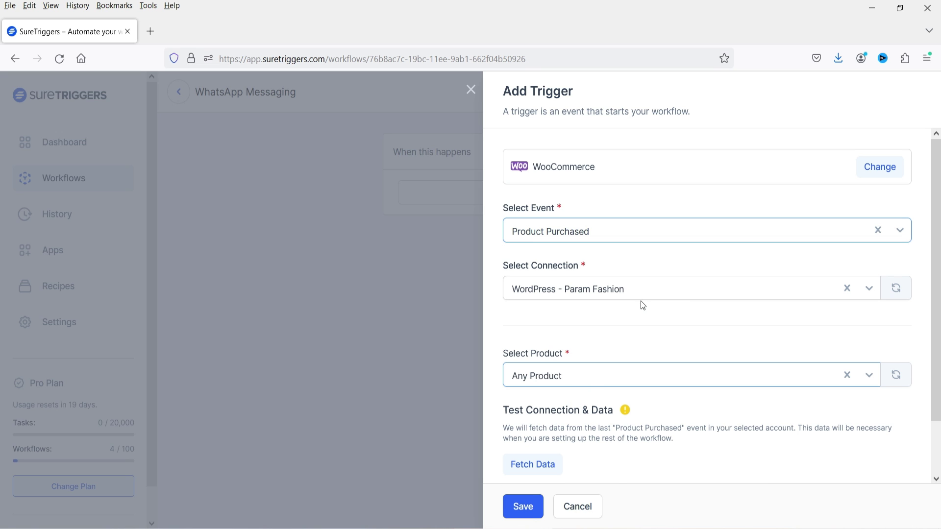
pyautogui.scroll(-2, 641, 288)
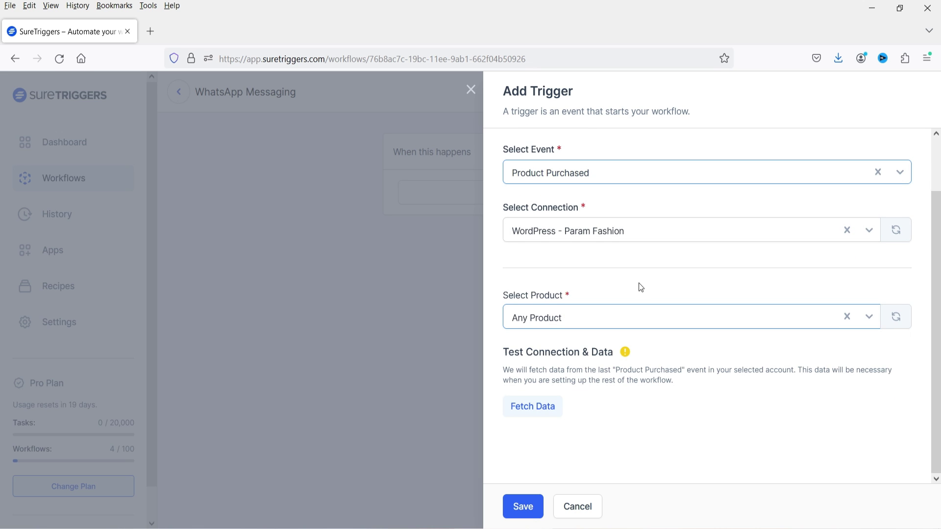
pyautogui.click(534, 410)
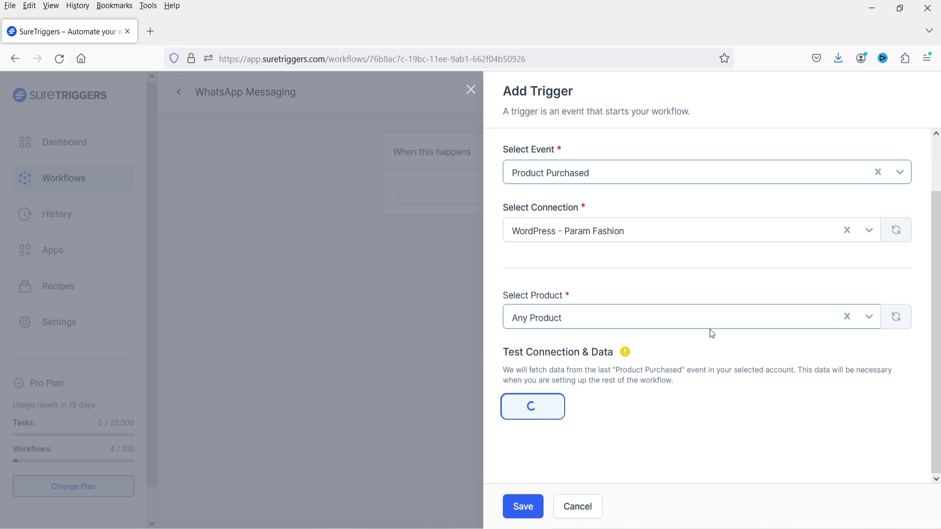
pyautogui.scroll(-6, 711, 332)
pyautogui.scroll(-15, 790, 345)
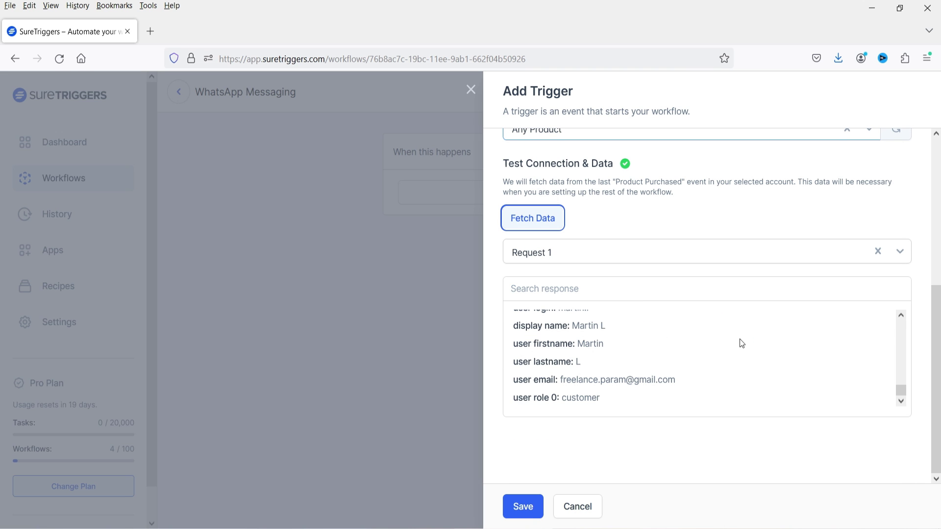
pyautogui.click(523, 507)
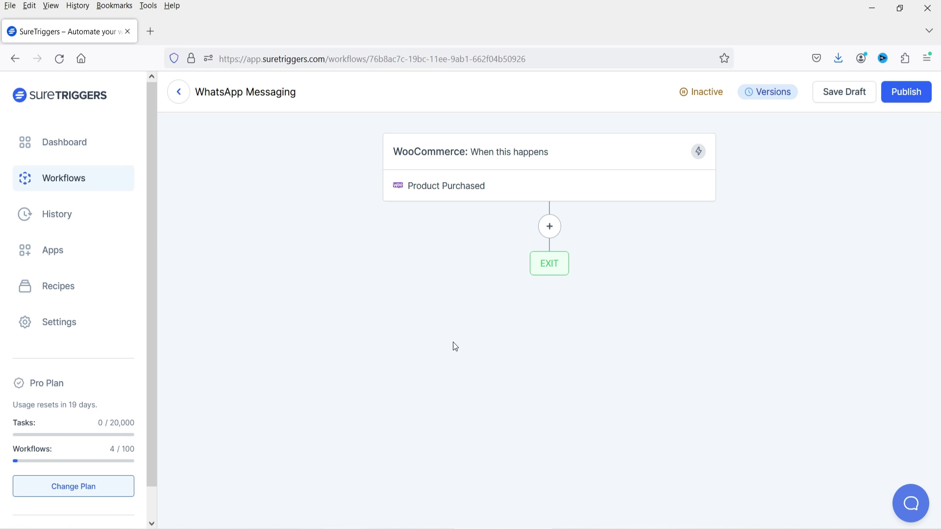
# Step: Add a Delay For step of 1 Minute(s) after the trigger, test it and save
pyautogui.click(550, 227)
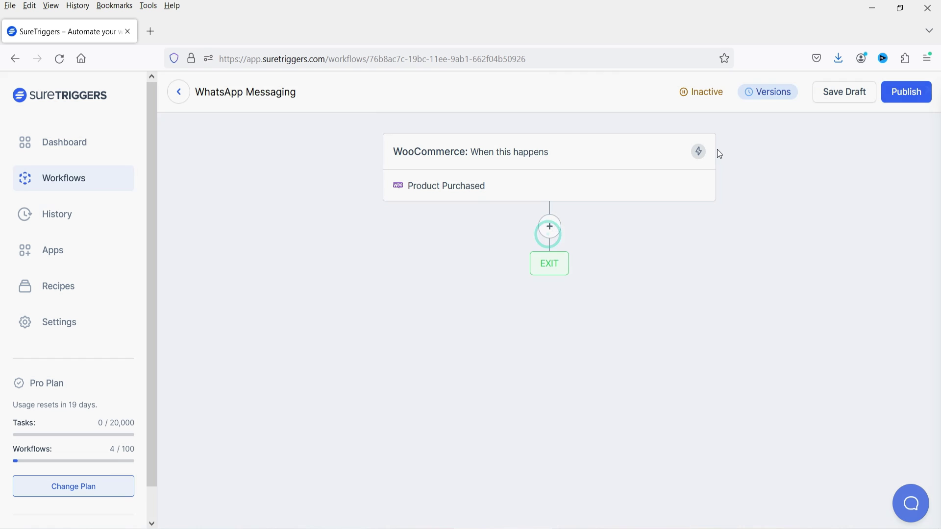
pyautogui.write('del')
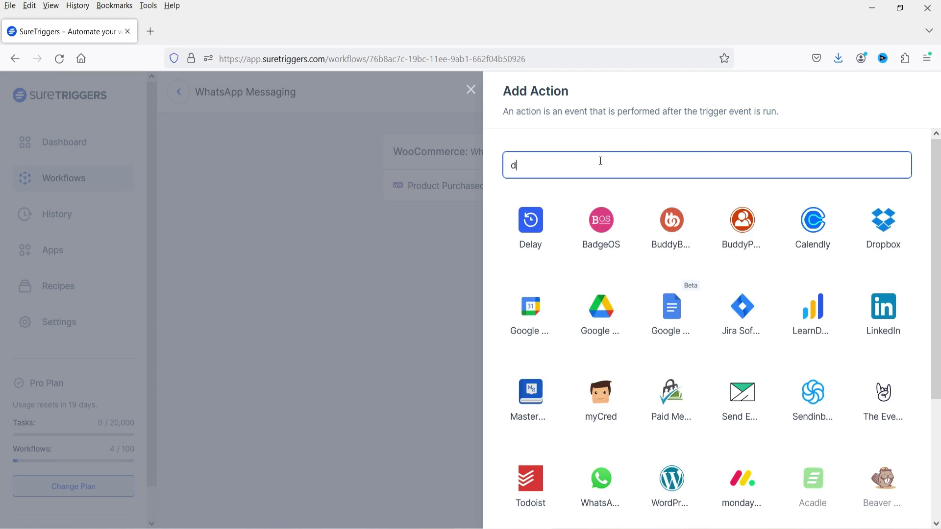
pyautogui.click(532, 222)
pyautogui.click(534, 230)
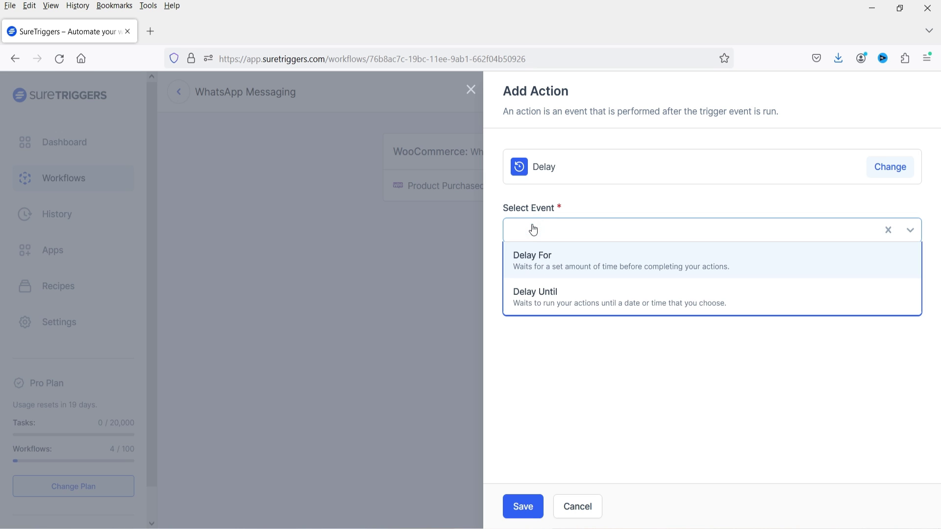
pyautogui.click(538, 256)
pyautogui.click(530, 312)
pyautogui.write('1')
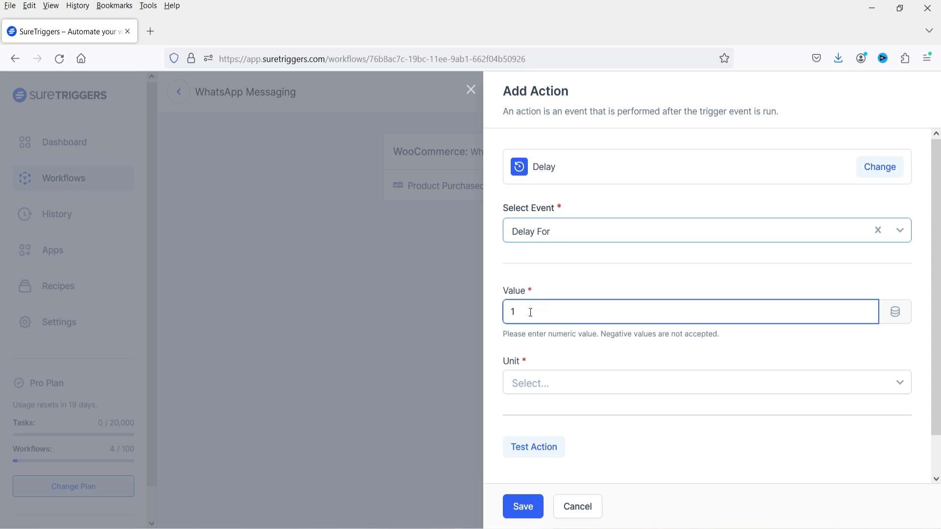
pyautogui.click(547, 377)
pyautogui.click(539, 434)
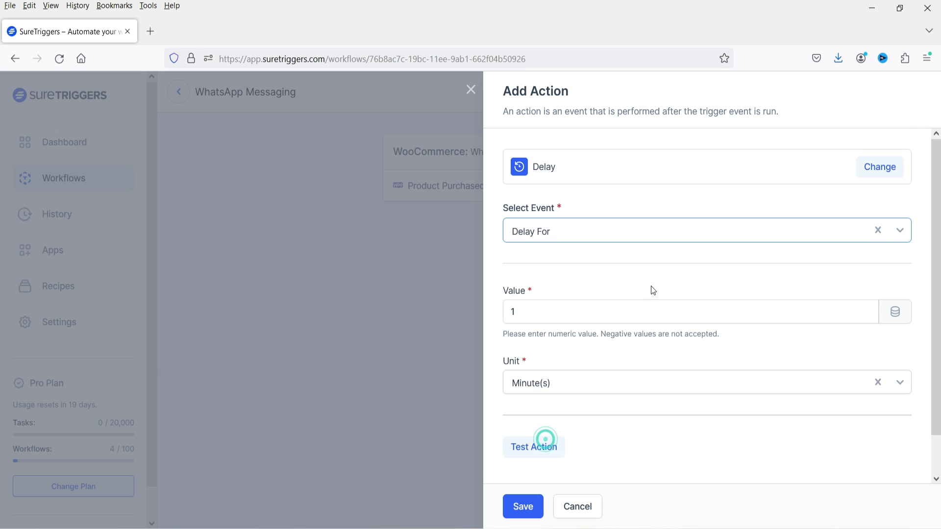
pyautogui.scroll(-1, 652, 290)
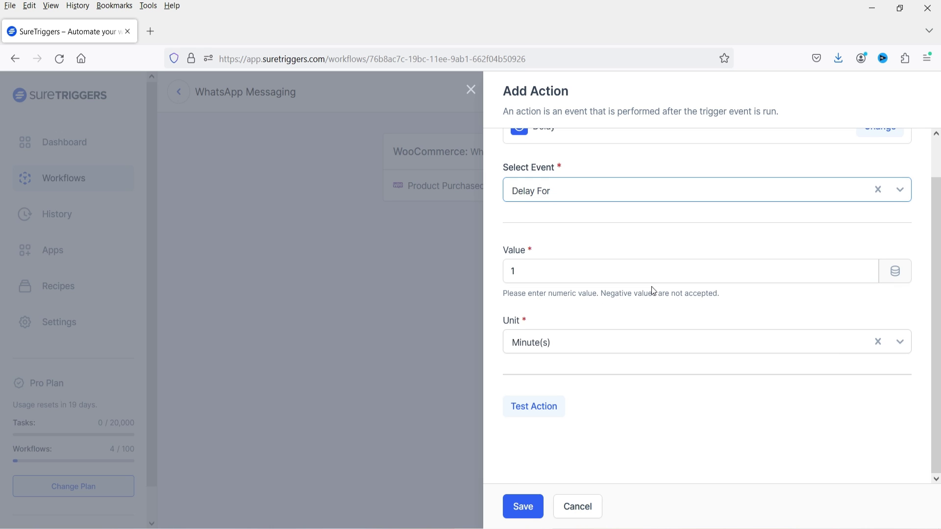
pyautogui.click(536, 408)
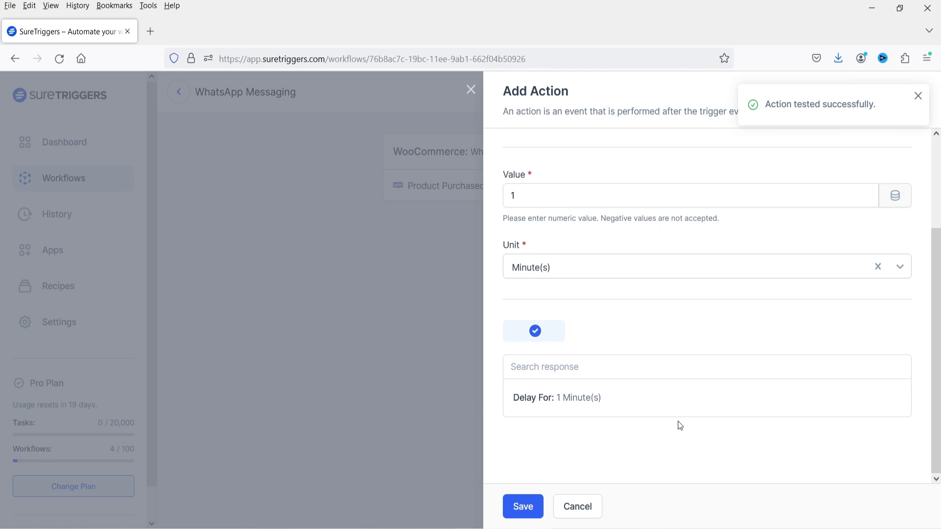
pyautogui.click(520, 512)
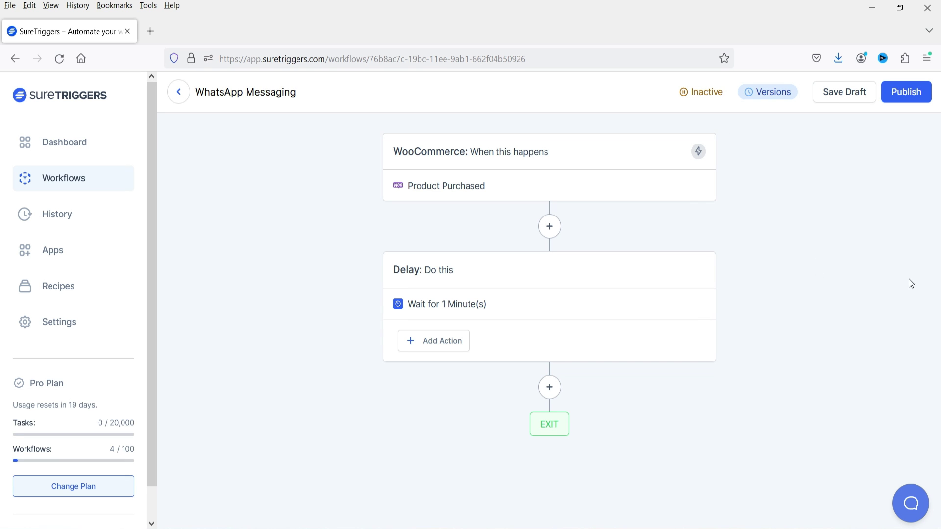
# Step: Add a WhatsApp Cloud API Send Text Message step using the WhatsAppCloudAPI connection
pyautogui.click(550, 387)
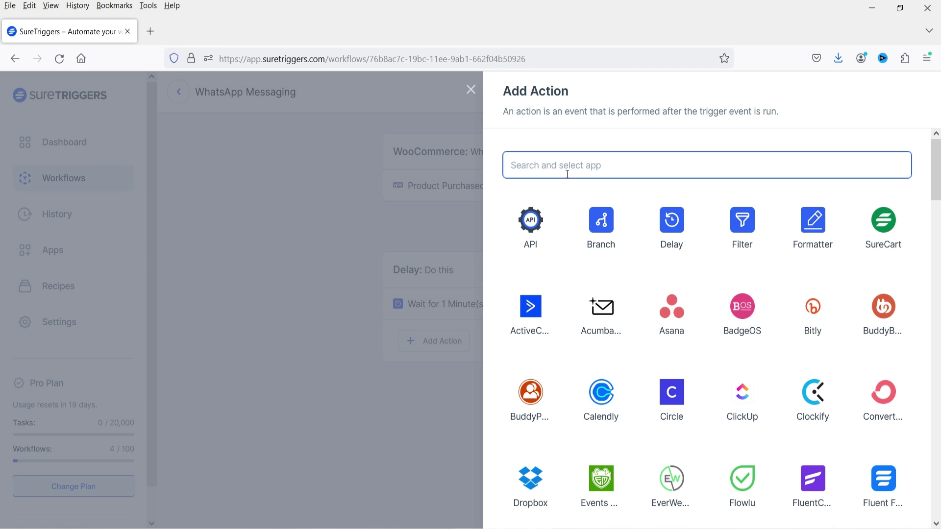
pyautogui.write('what')
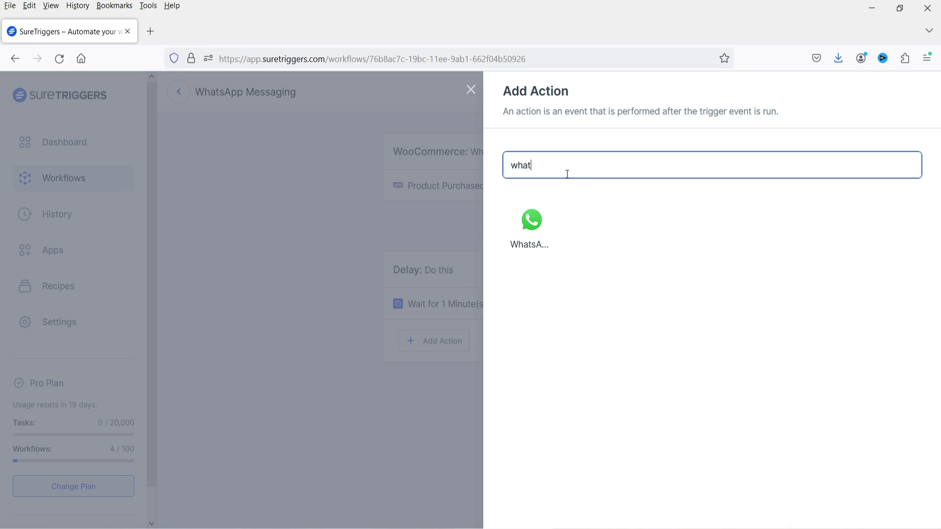
pyautogui.click(535, 225)
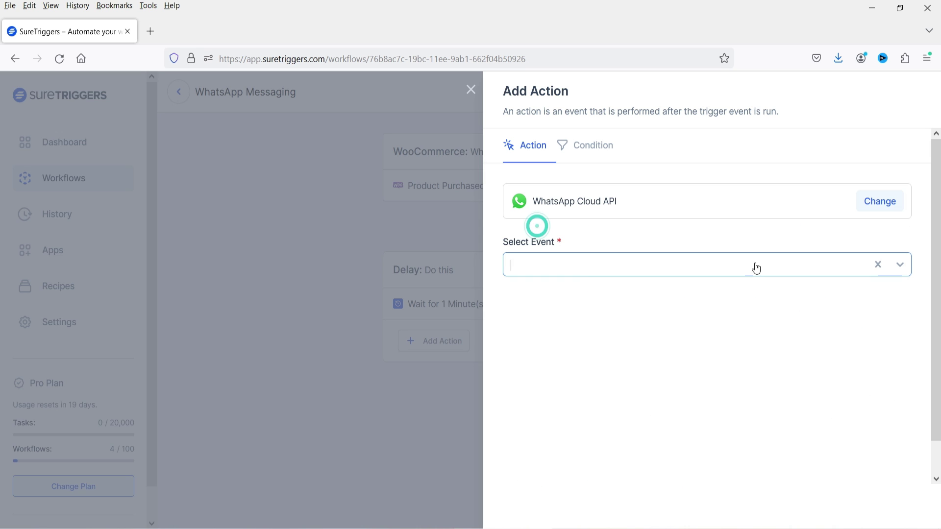
pyautogui.click(589, 267)
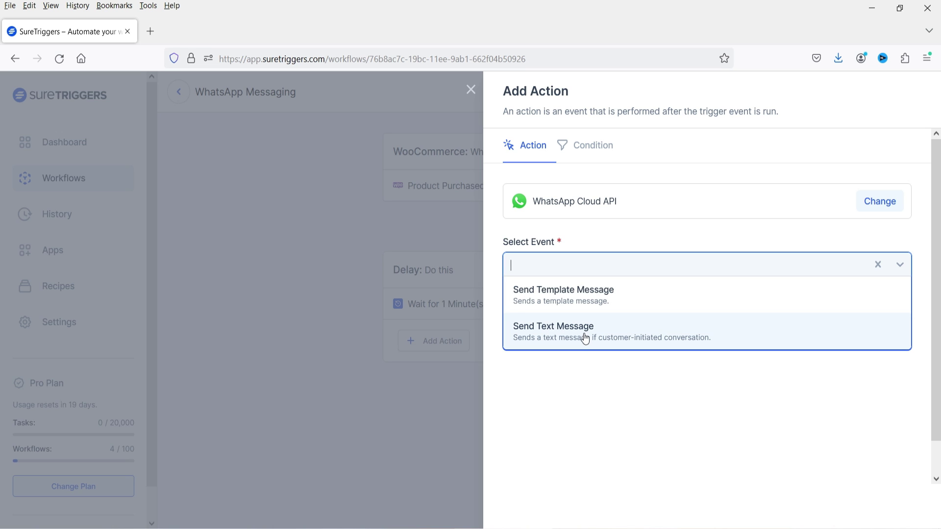
pyautogui.click(755, 338)
pyautogui.click(743, 327)
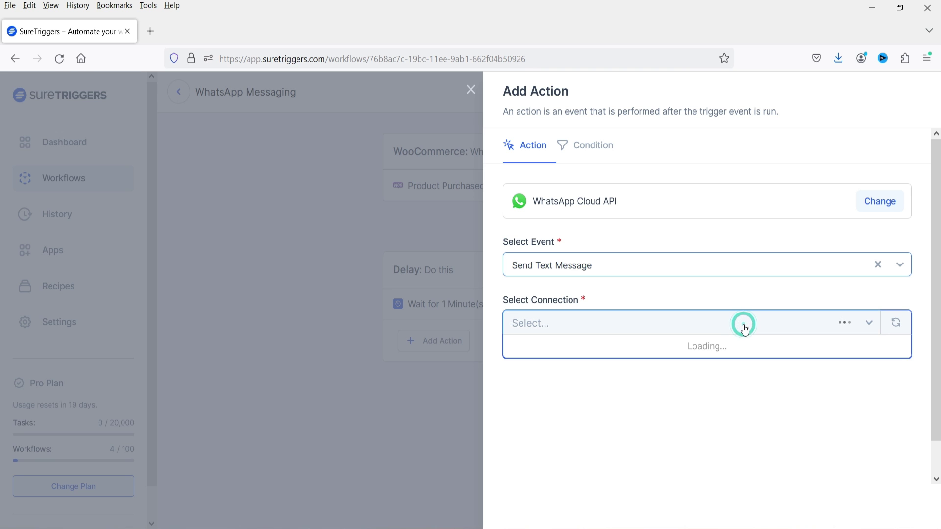
pyautogui.scroll(-2, 745, 330)
pyautogui.click(582, 272)
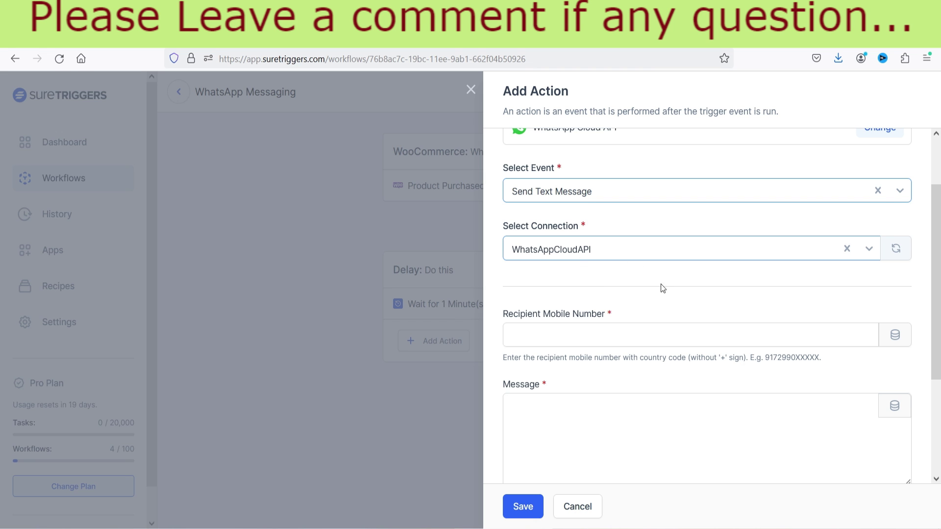
# Step: Map the recipient mobile number to the order's Billing Phone field
pyautogui.scroll(-4, 662, 284)
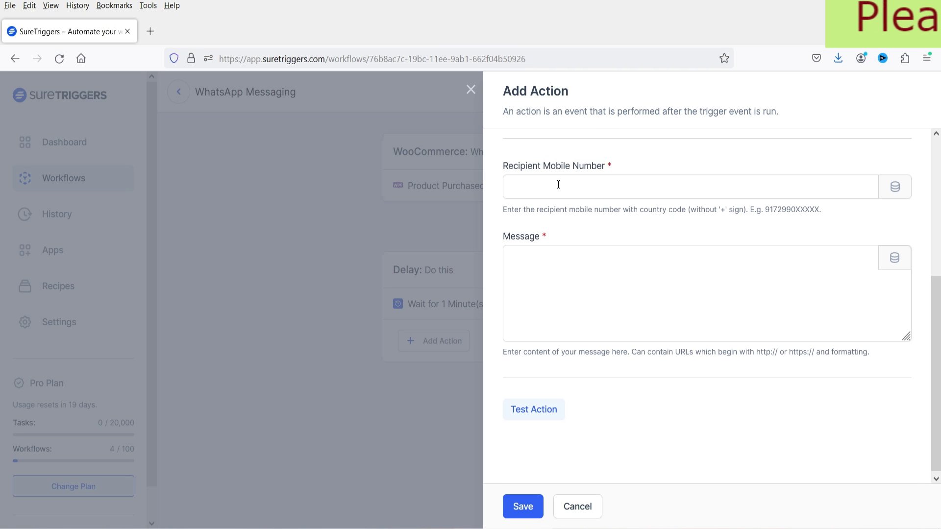
pyautogui.click(900, 192)
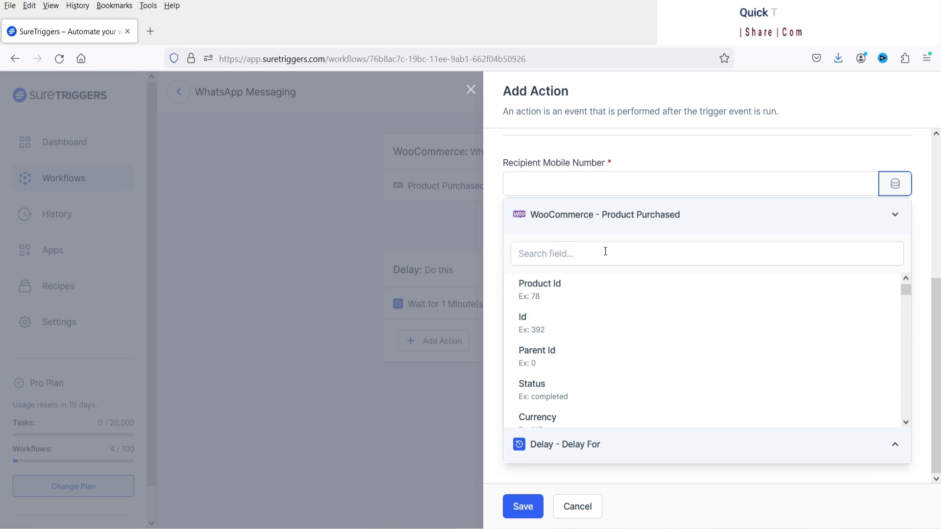
pyautogui.click(606, 252)
pyautogui.write('pho')
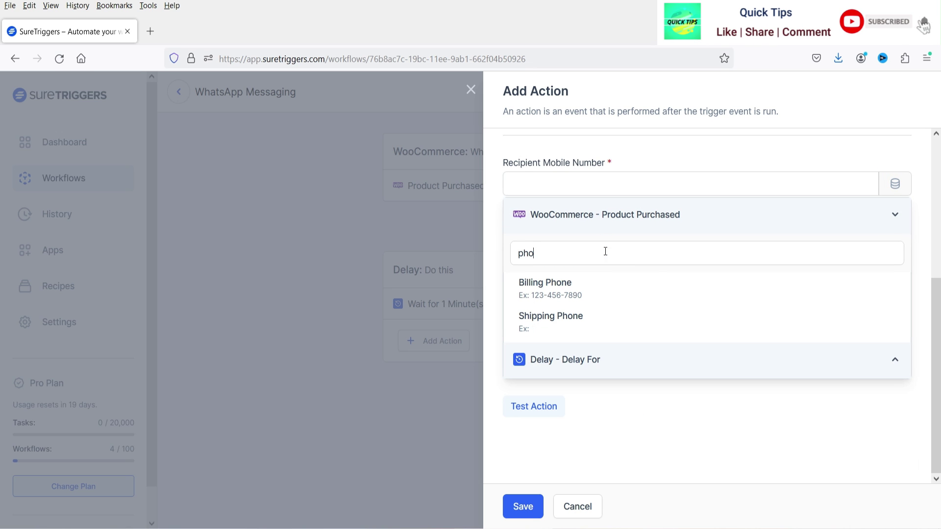
pyautogui.click(574, 290)
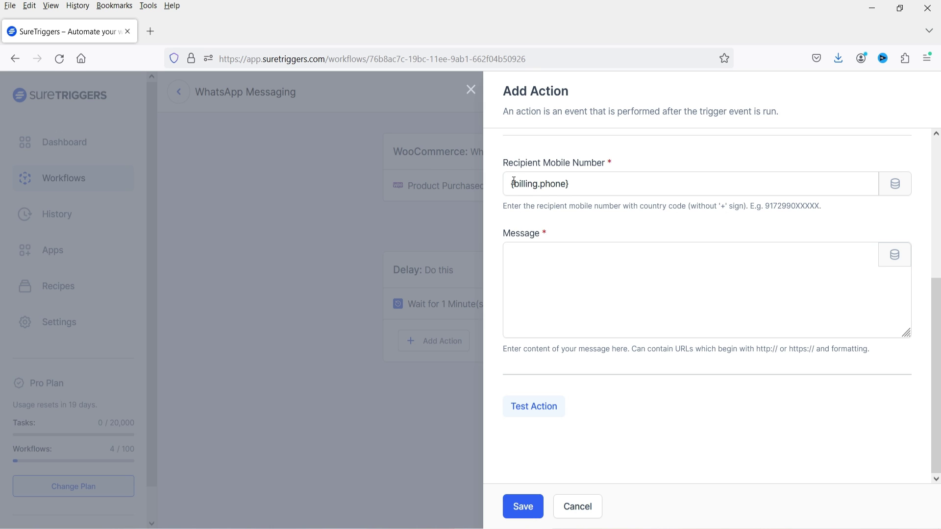
pyautogui.click(616, 283)
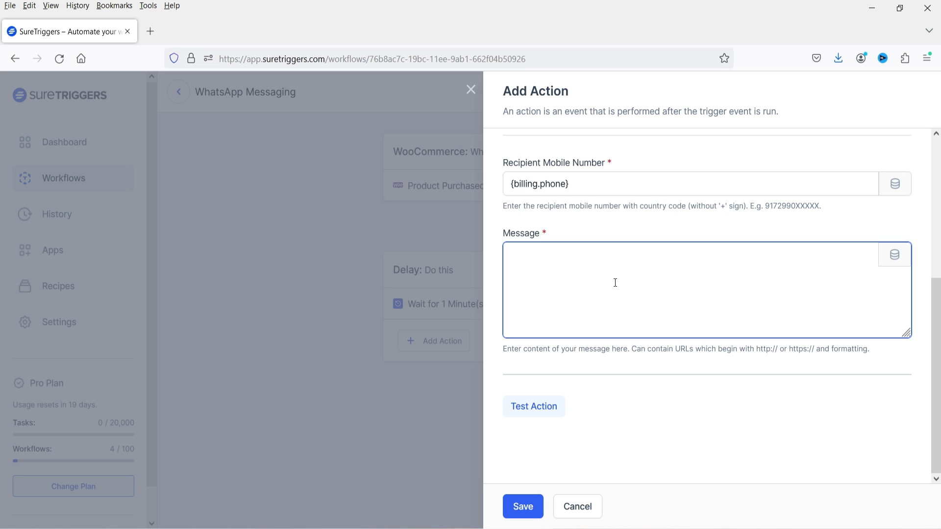
# Step: Type a message thanking the buyer for selecting Param Fashion, promising shipping details, ending 'Your Order ID:'
pyautogui.write('Thank you for selecting Param Fashion for your products.')
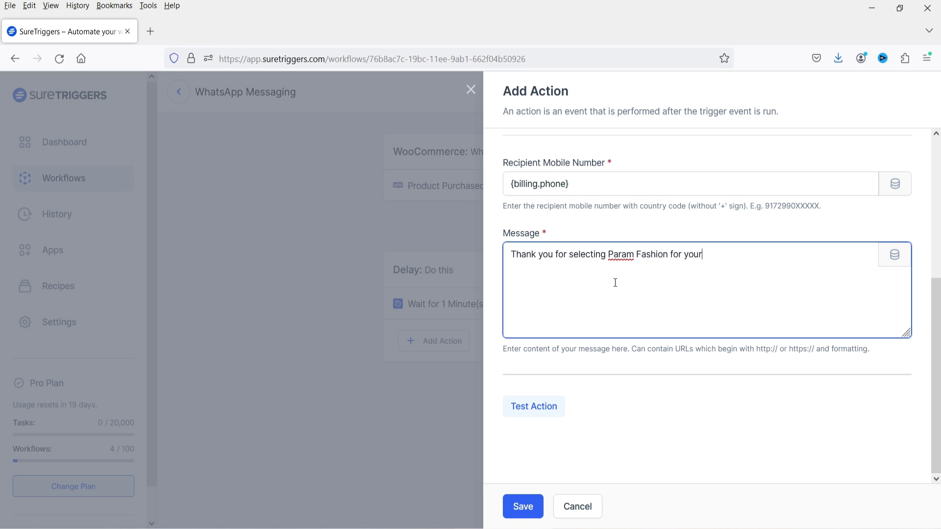
pyautogui.press('Return')
pyautogui.write('We will soon shae')
pyautogui.press('BackSpace')
pyautogui.write('re the shipping details of your order.')
pyautogui.press('Return')
pyautogui.write('Your Order ID:')
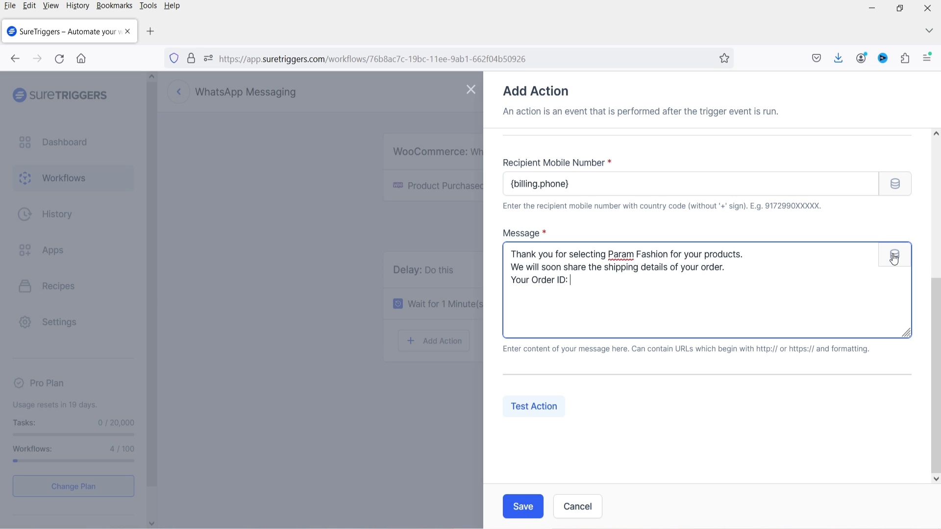
# Step: Insert the Order Key field after 'Your Order ID:'
pyautogui.click(895, 256)
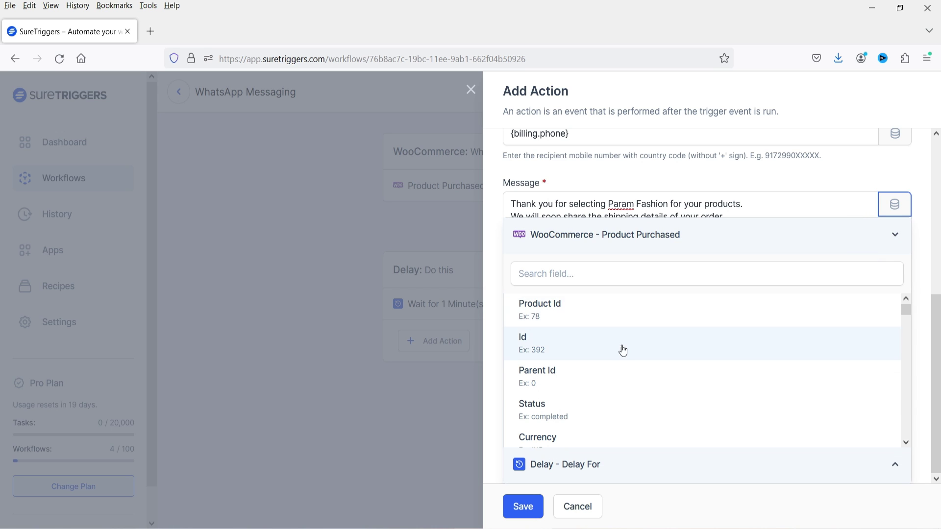
pyautogui.scroll(-3, 631, 357)
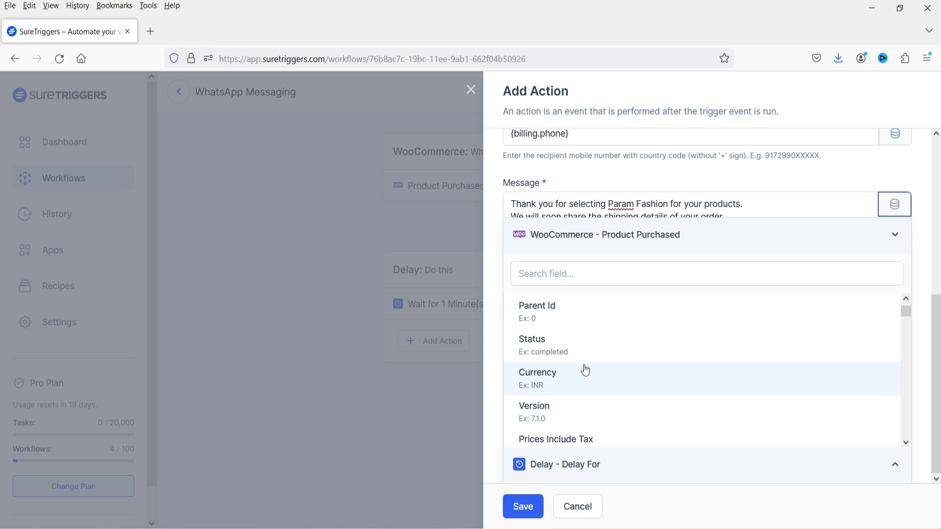
pyautogui.moveTo(907, 318); pyautogui.dragTo(785, 301)
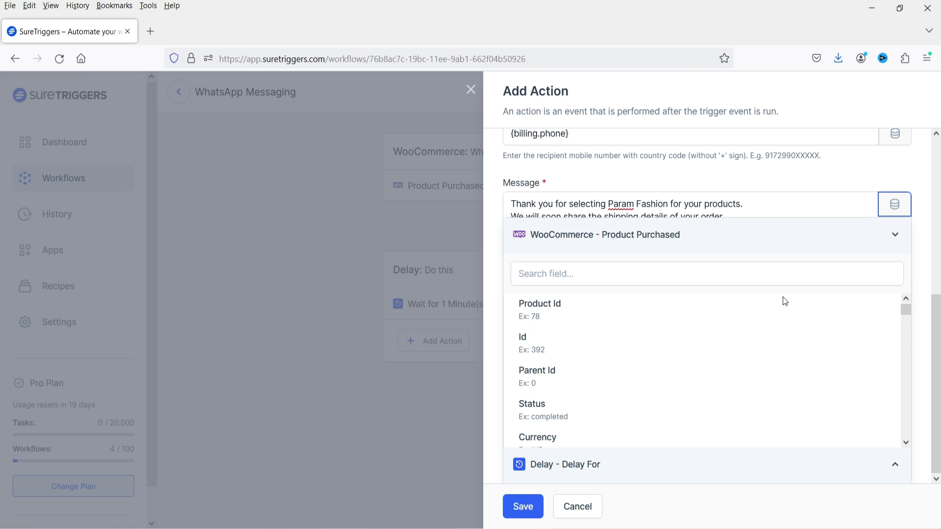
pyautogui.click(621, 269)
pyautogui.write('order')
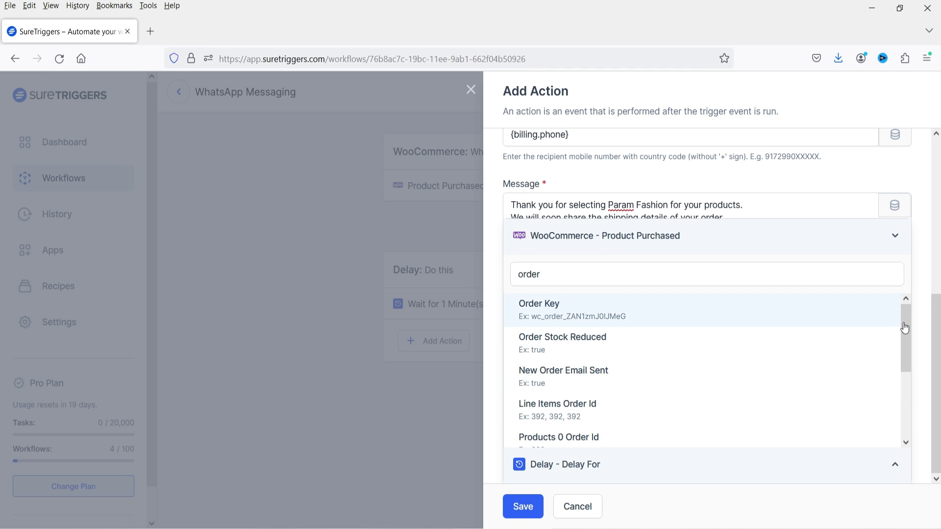
pyautogui.moveTo(907, 323)
pyautogui.mouseDown()
pyautogui.moveTo(908, 416)
pyautogui.moveTo(905, 399)
pyautogui.moveTo(904, 378)
pyautogui.moveTo(918, 445)
pyautogui.moveTo(923, 317)
pyautogui.mouseUp()
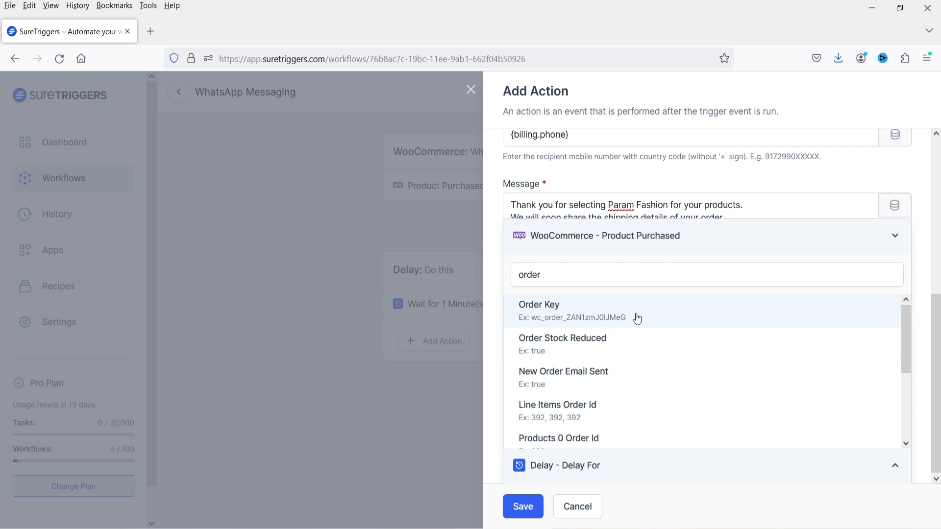
pyautogui.moveTo(630, 315); pyautogui.dragTo(720, 353)
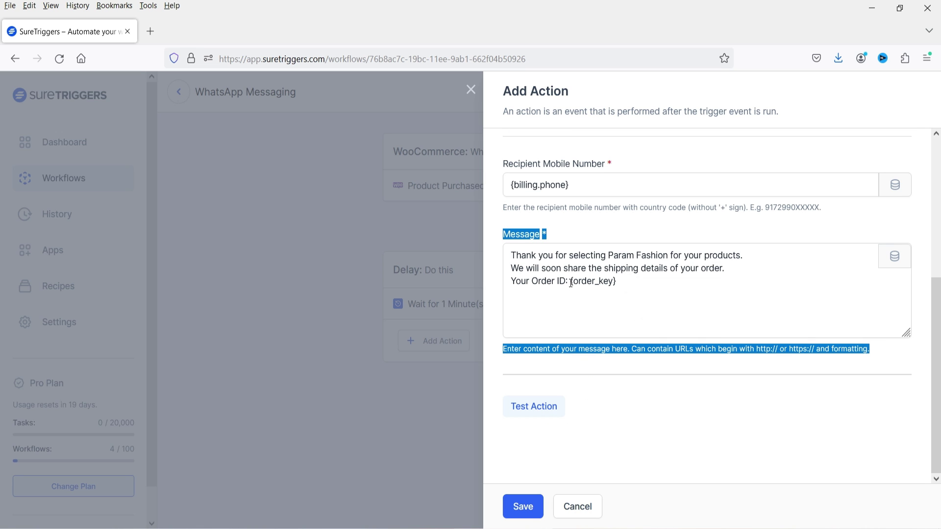
pyautogui.click(630, 283)
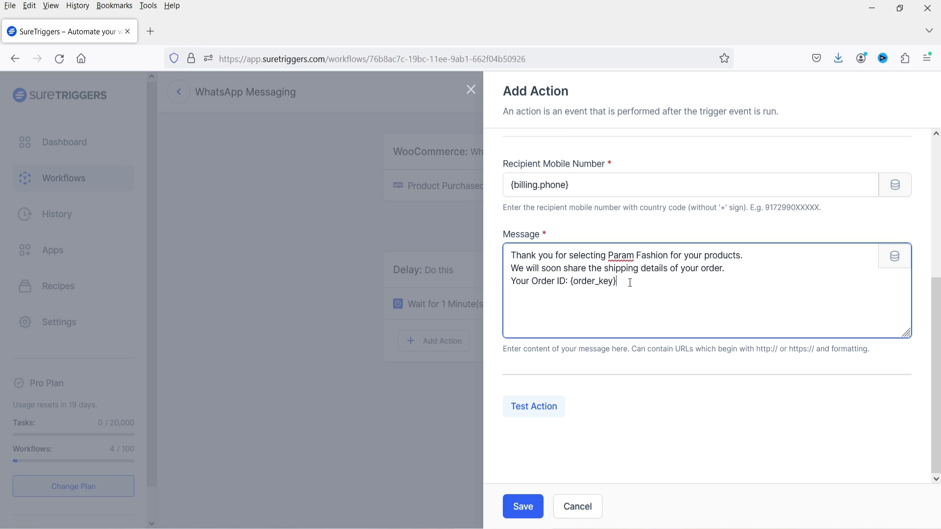
# Step: Insert the Billing First Name field right after 'Thank you' in the message
pyautogui.click(555, 253)
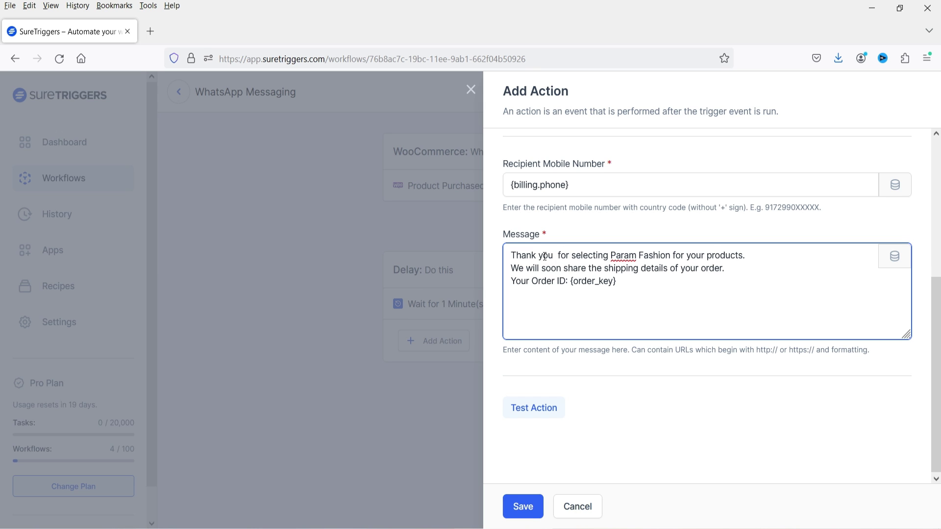
pyautogui.press('Return')
pyautogui.click(559, 255)
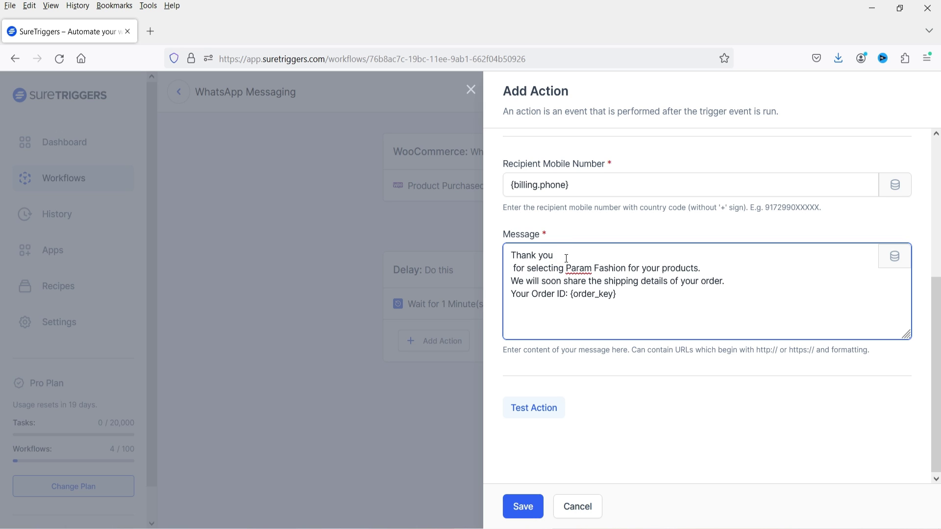
pyautogui.click(559, 255)
pyautogui.click(891, 255)
pyautogui.click(622, 276)
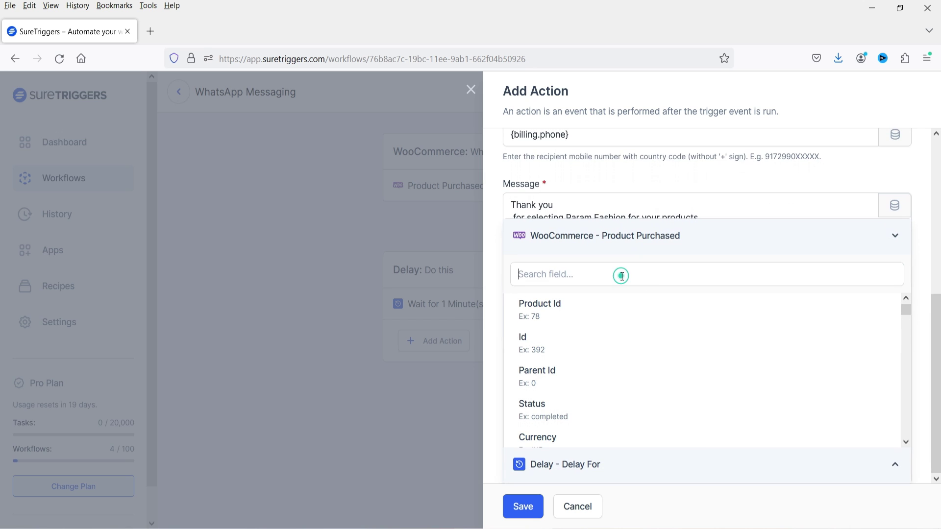
pyautogui.write('name')
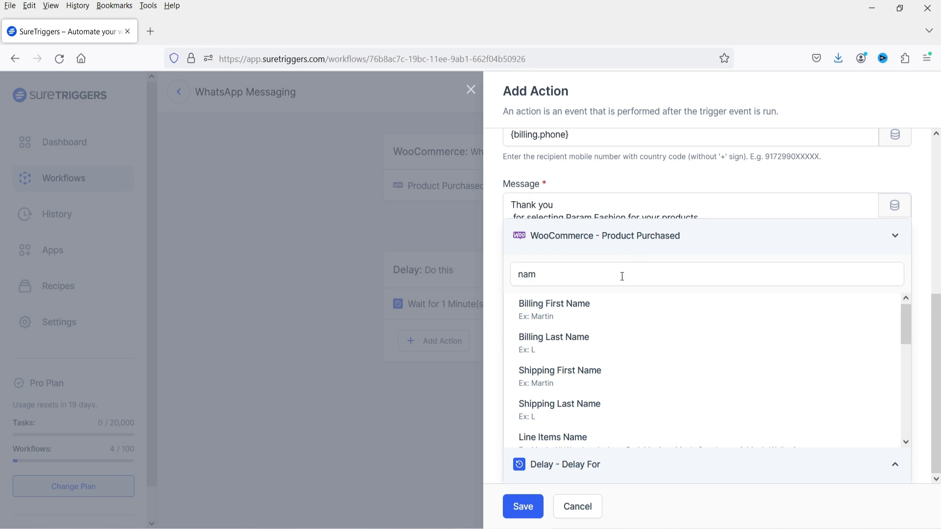
pyautogui.click(588, 315)
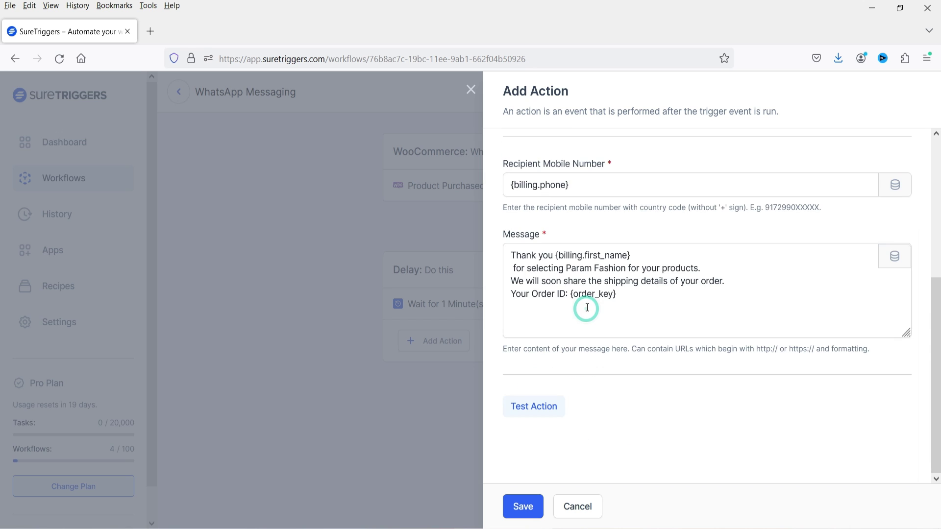
pyautogui.click(637, 256)
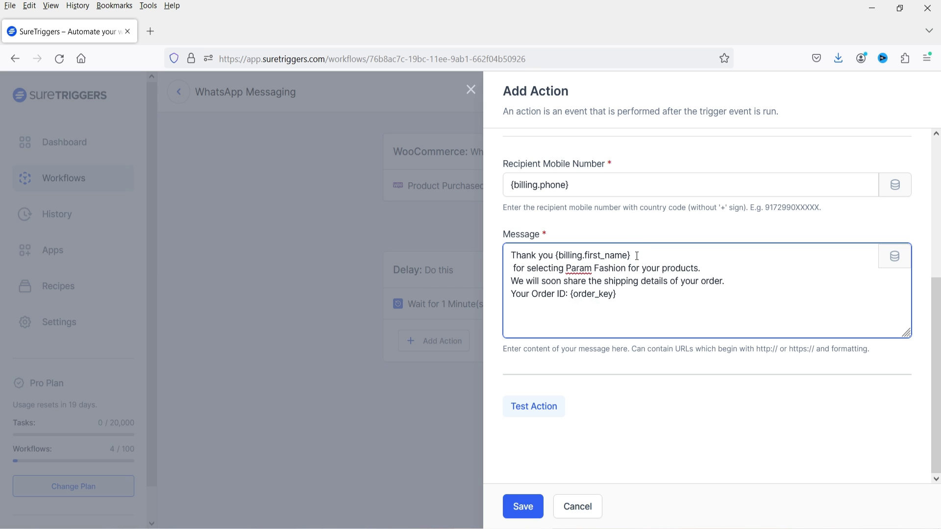
# Step: Remove 'for your products' from the first line and close the action settings
pyautogui.press('Delete')
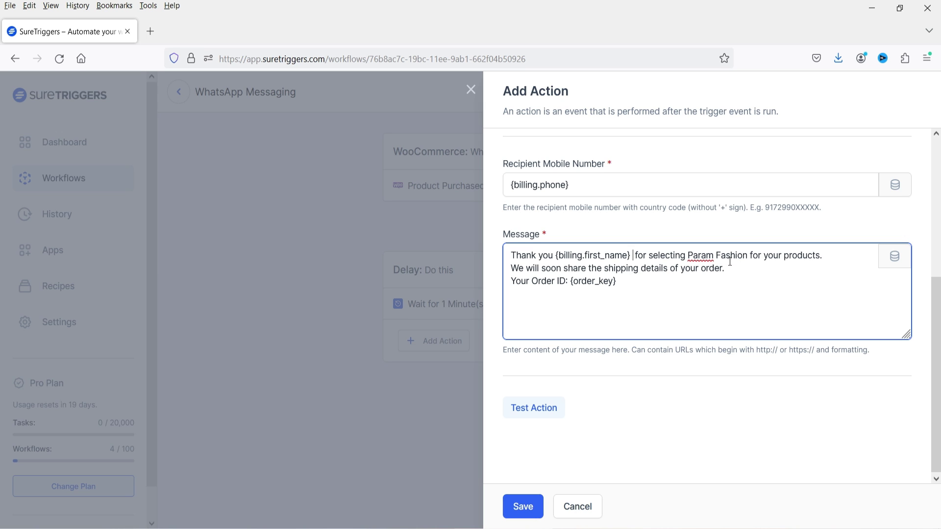
pyautogui.moveTo(749, 256); pyautogui.dragTo(819, 254)
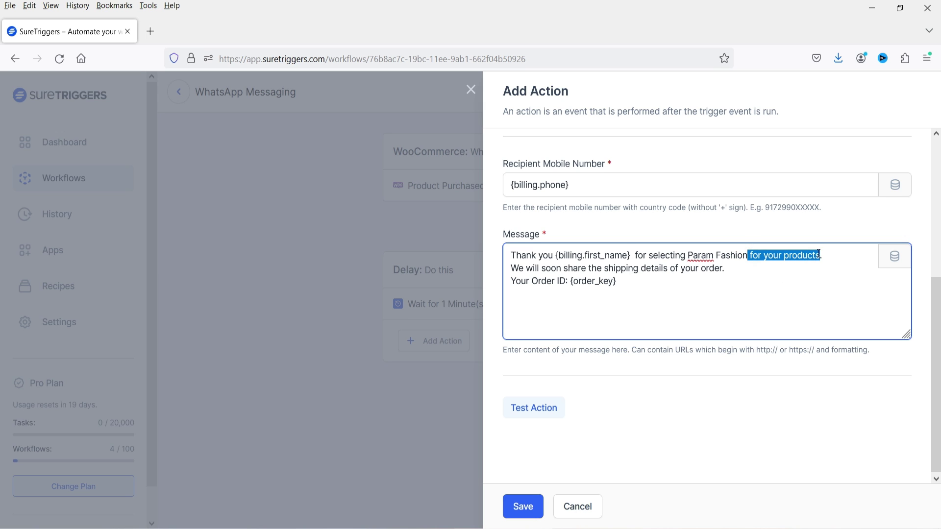
pyautogui.press('BackSpace')
pyautogui.click(776, 252)
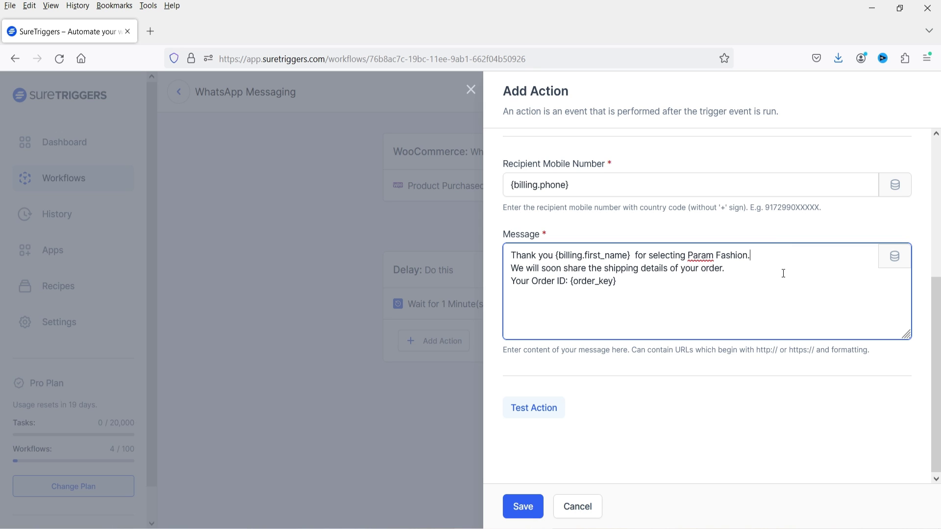
pyautogui.click(698, 298)
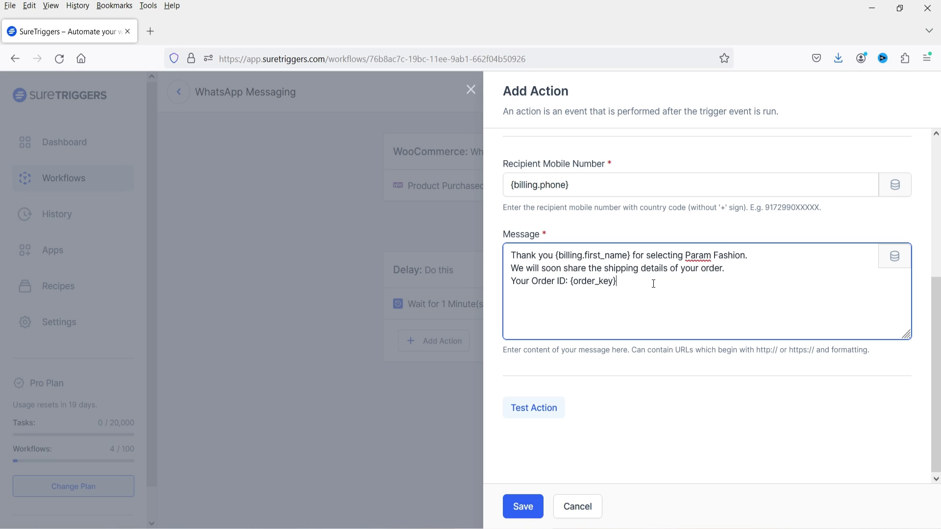
pyautogui.press('Escape')
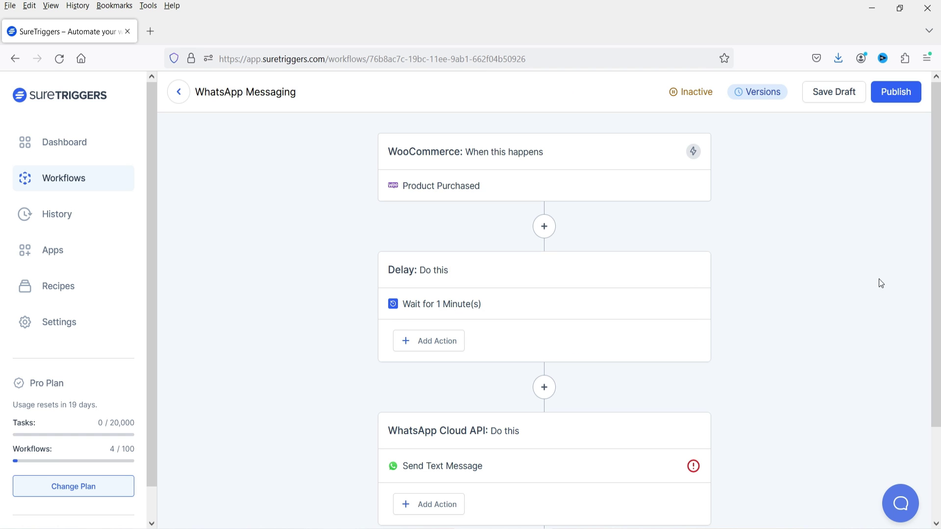